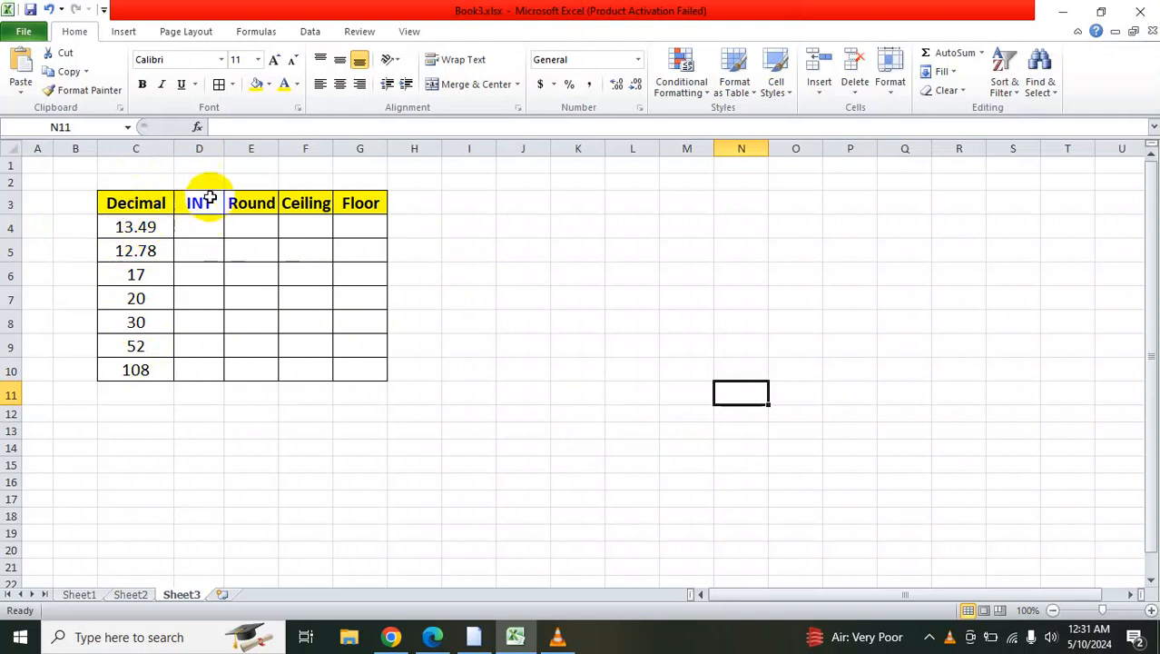
# Enter the formula =INT(C4) in cell D4 to reduce the first decimal to an integer.
pyautogui.click(188, 225)
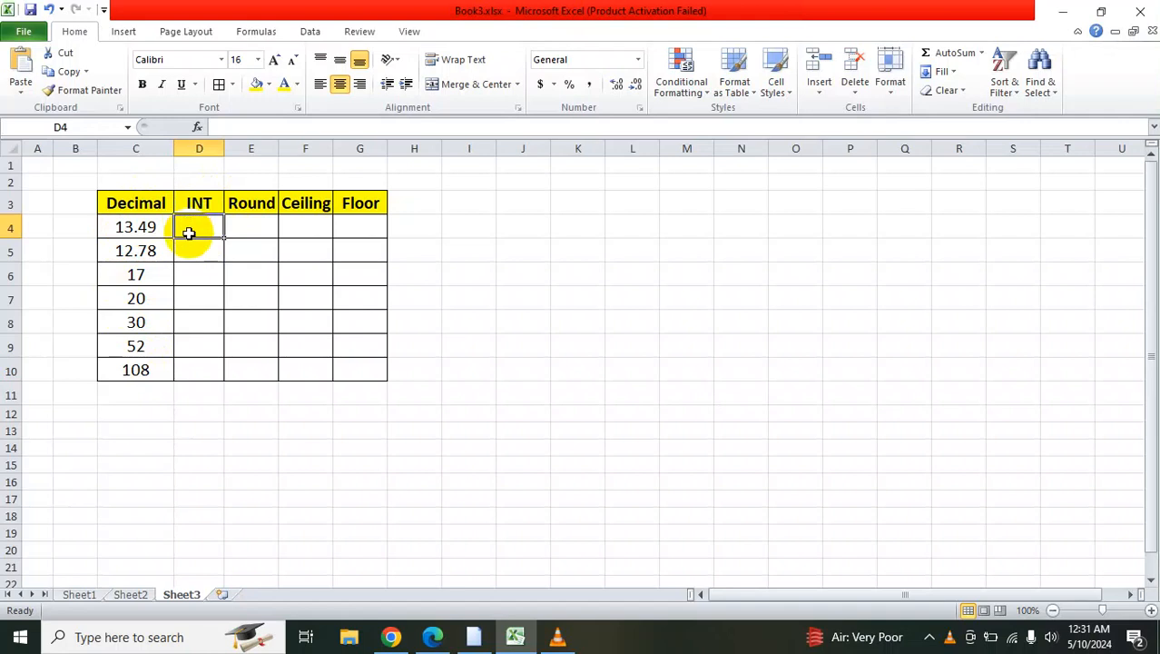
pyautogui.write('=')
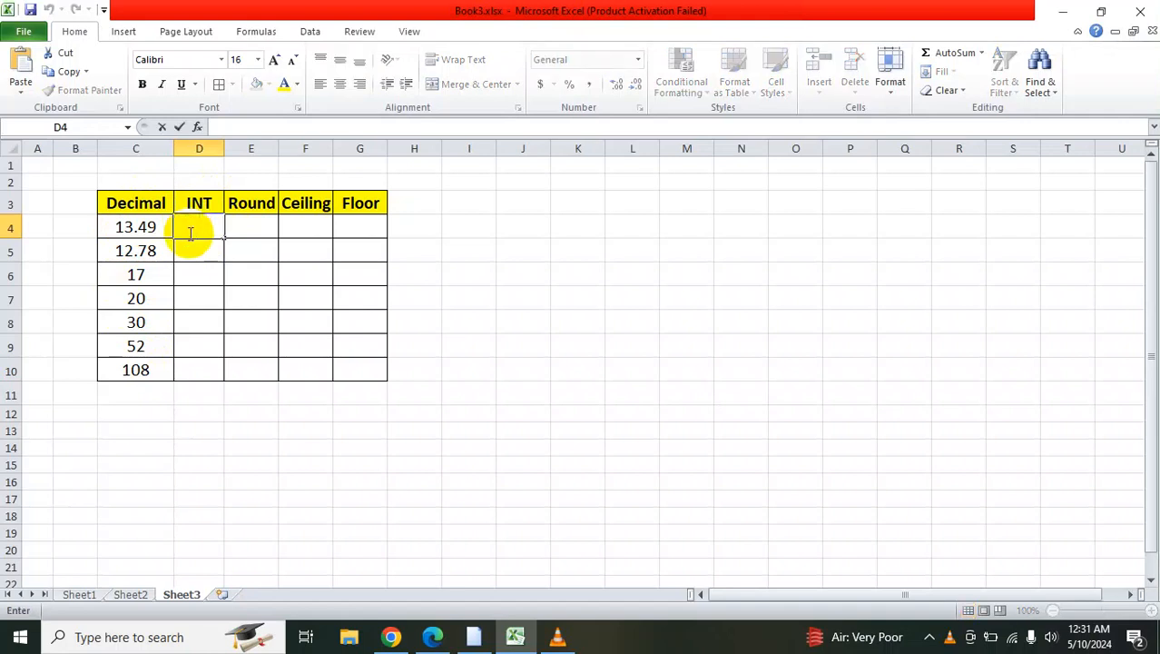
pyautogui.write('int')
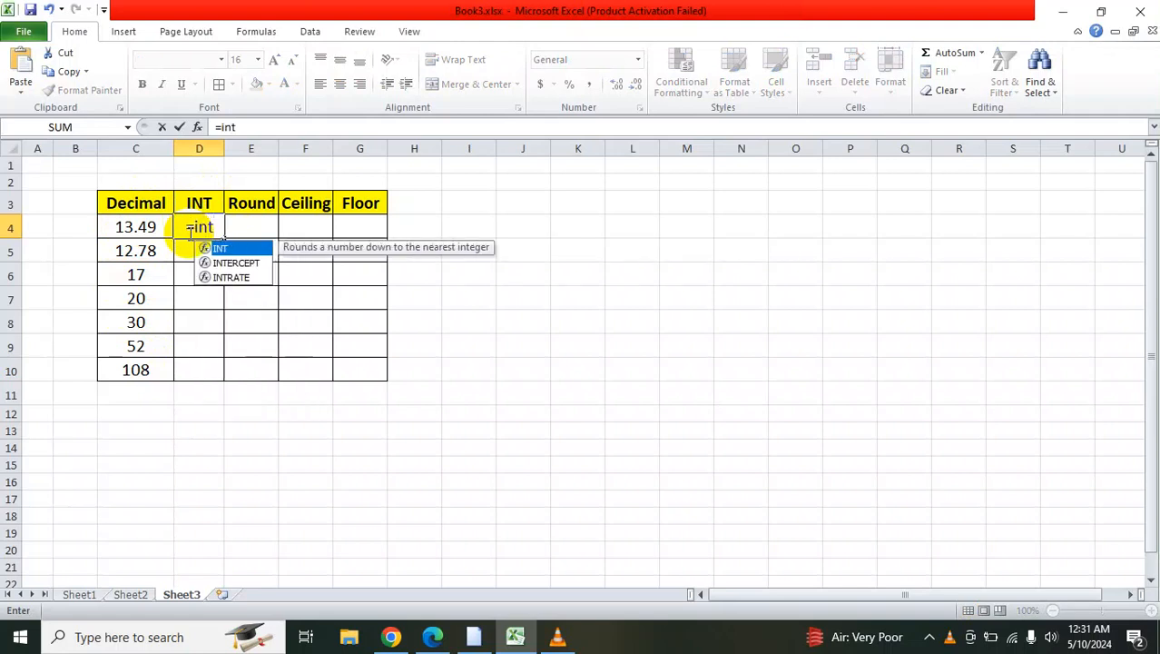
pyautogui.write('(')
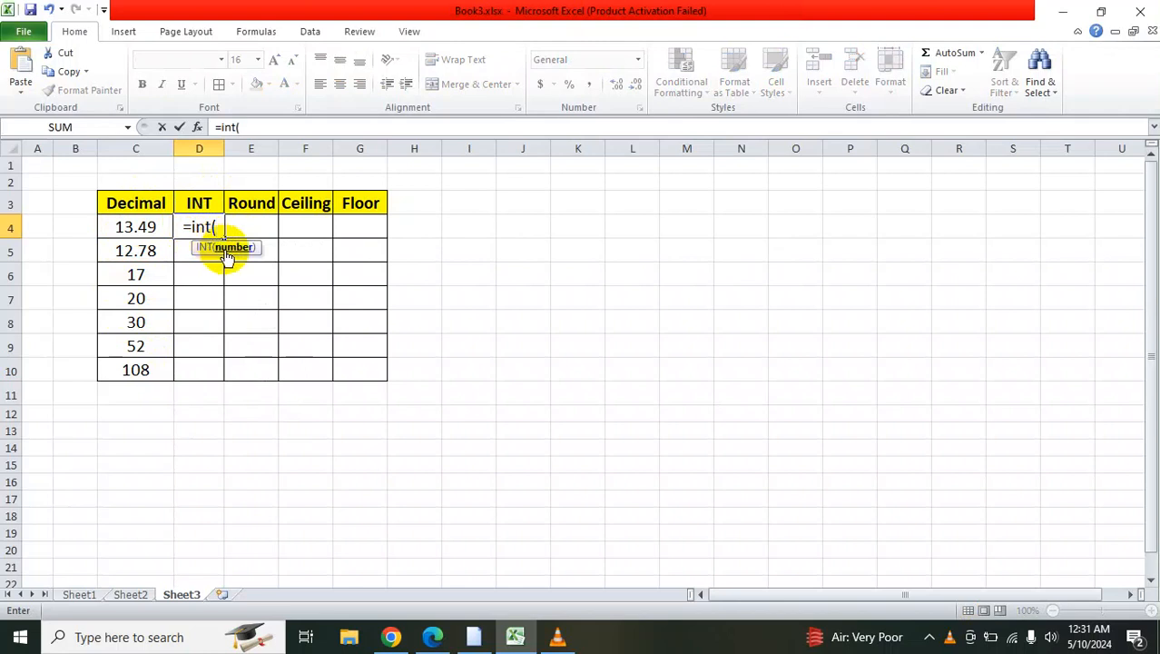
pyautogui.click(139, 228)
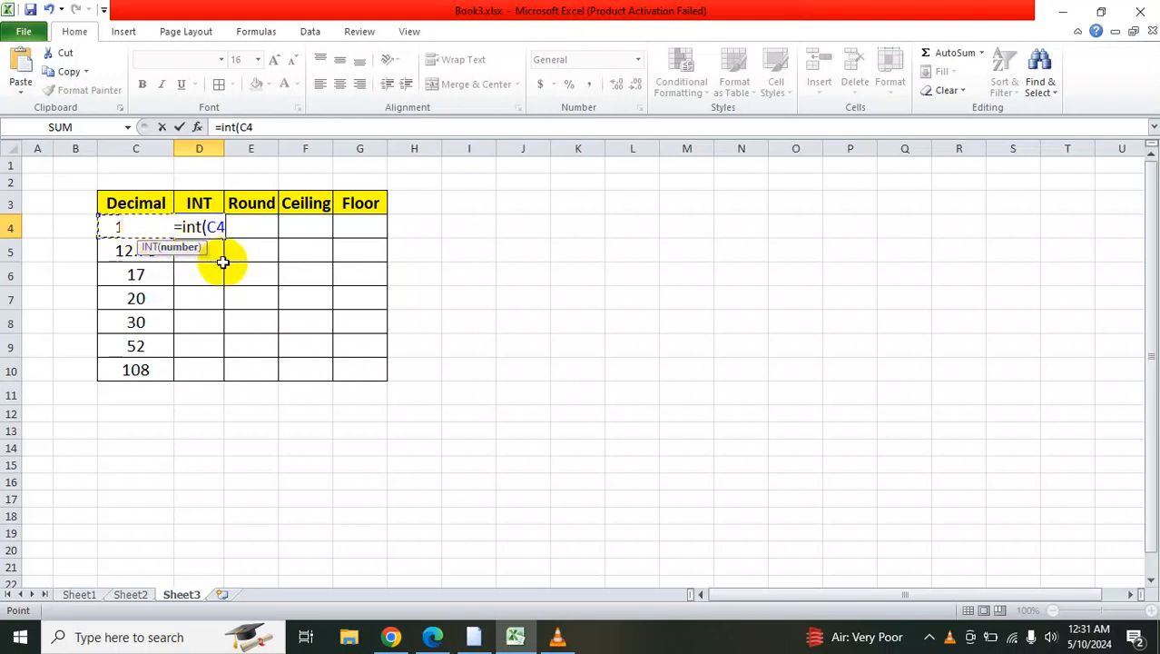
pyautogui.write(')')
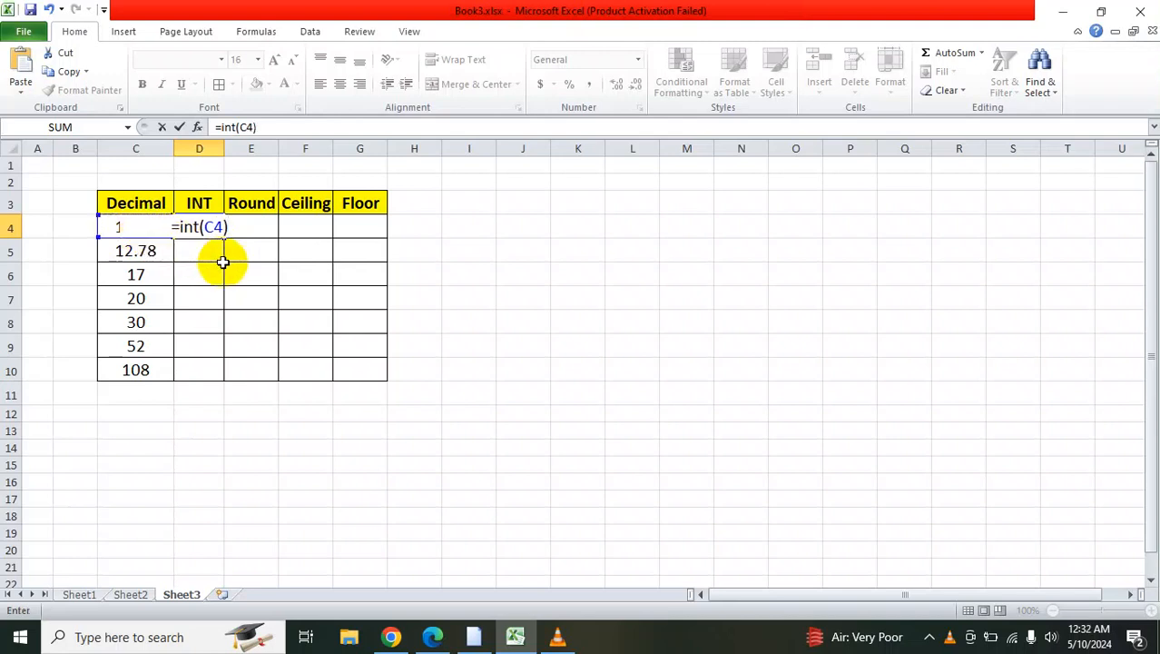
pyautogui.press('Return')
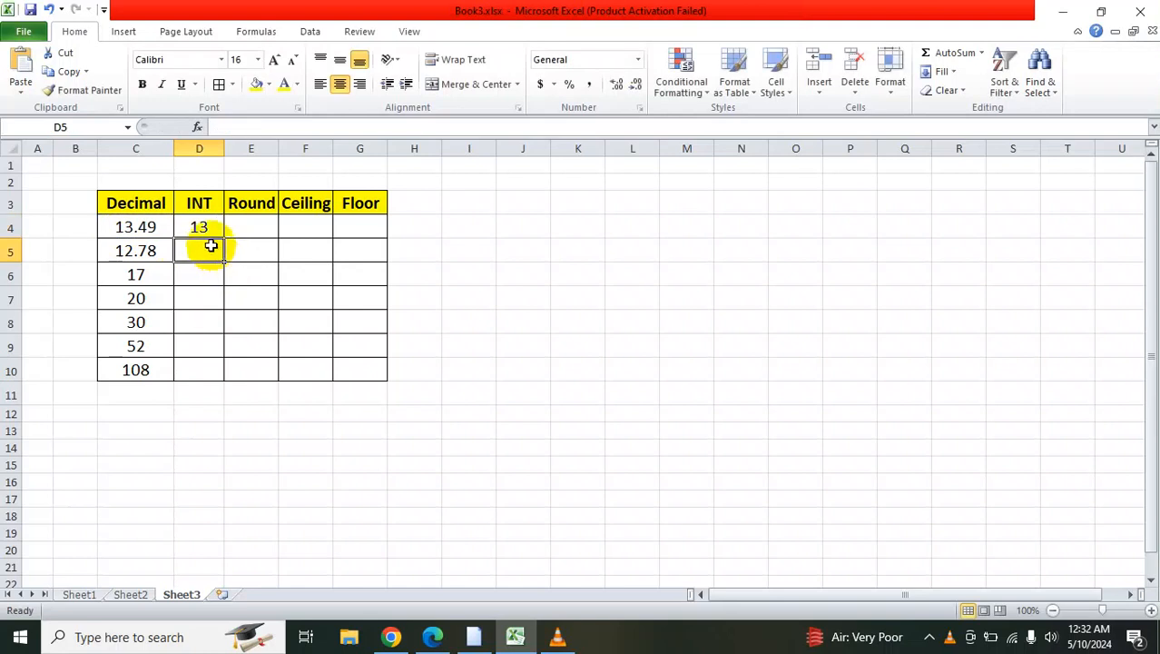
# Fill the INT formula from D4 down through D10 and compare the row 5 result with its decimal.
pyautogui.click(205, 229)
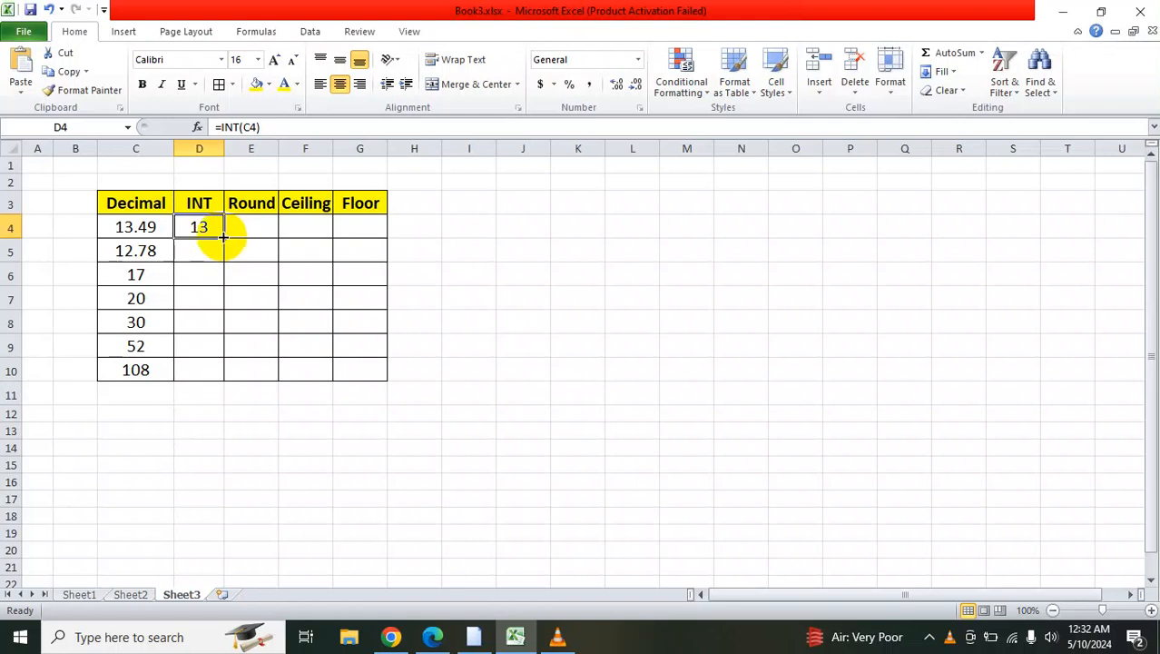
pyautogui.moveTo(223, 236); pyautogui.dragTo(223, 379)
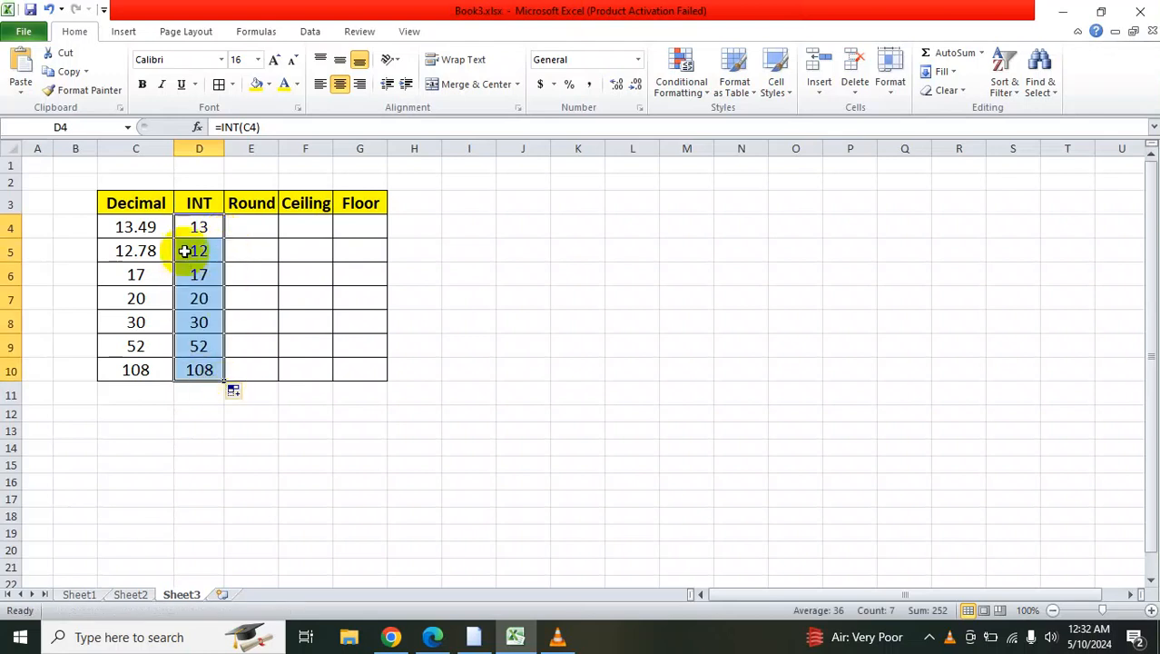
pyautogui.click(239, 228)
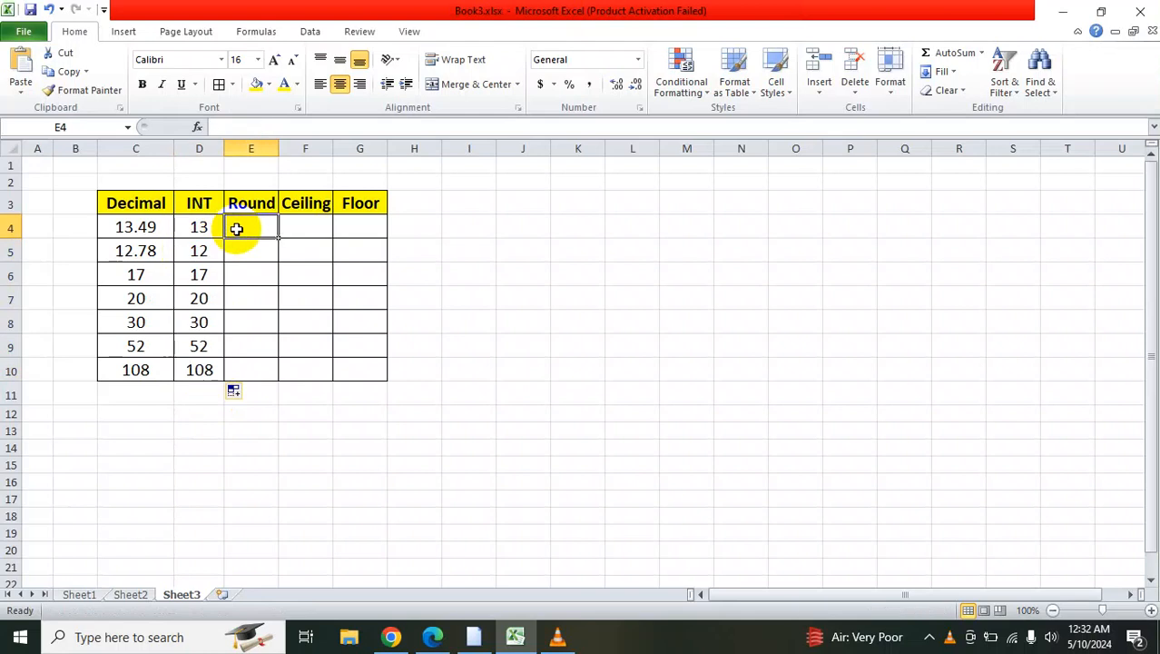
pyautogui.click(116, 251)
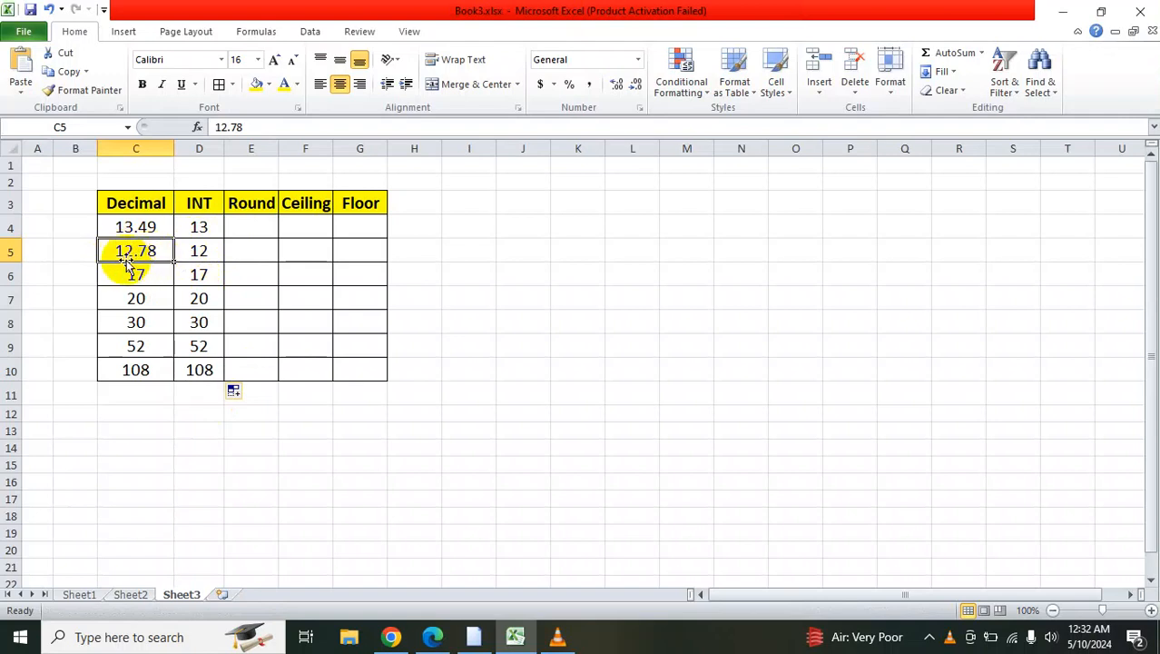
pyautogui.click(195, 255)
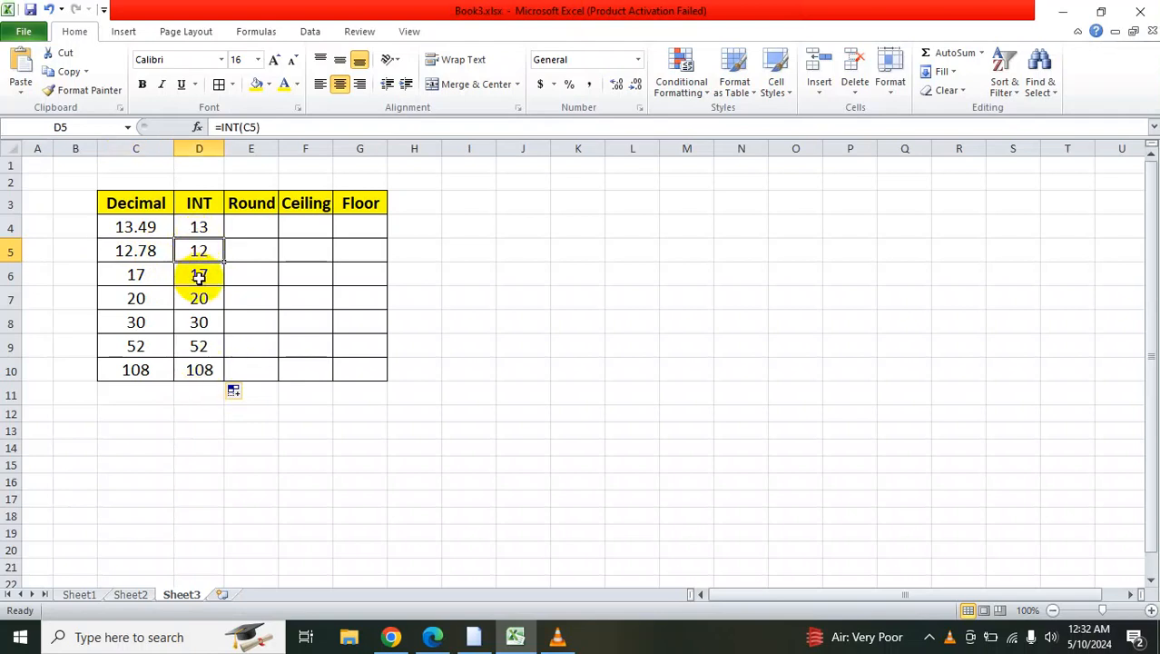
# Enter the formula =ROUND(C4,0) in cell E4 to round the first decimal to zero digits.
pyautogui.click(245, 228)
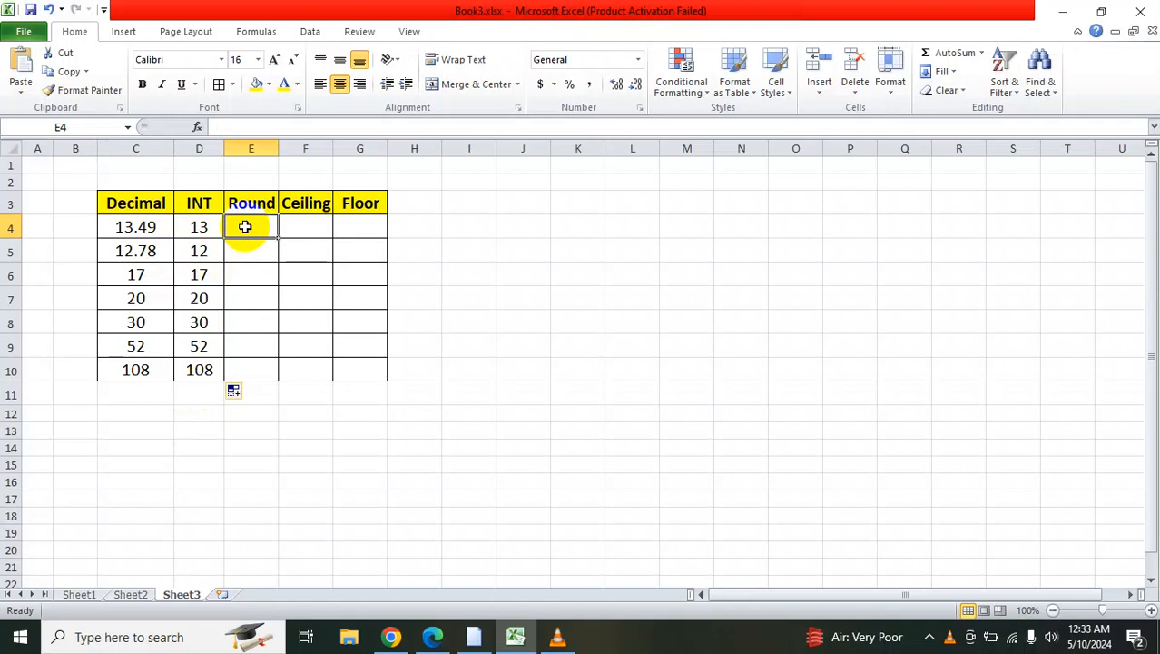
pyautogui.write('=rou')
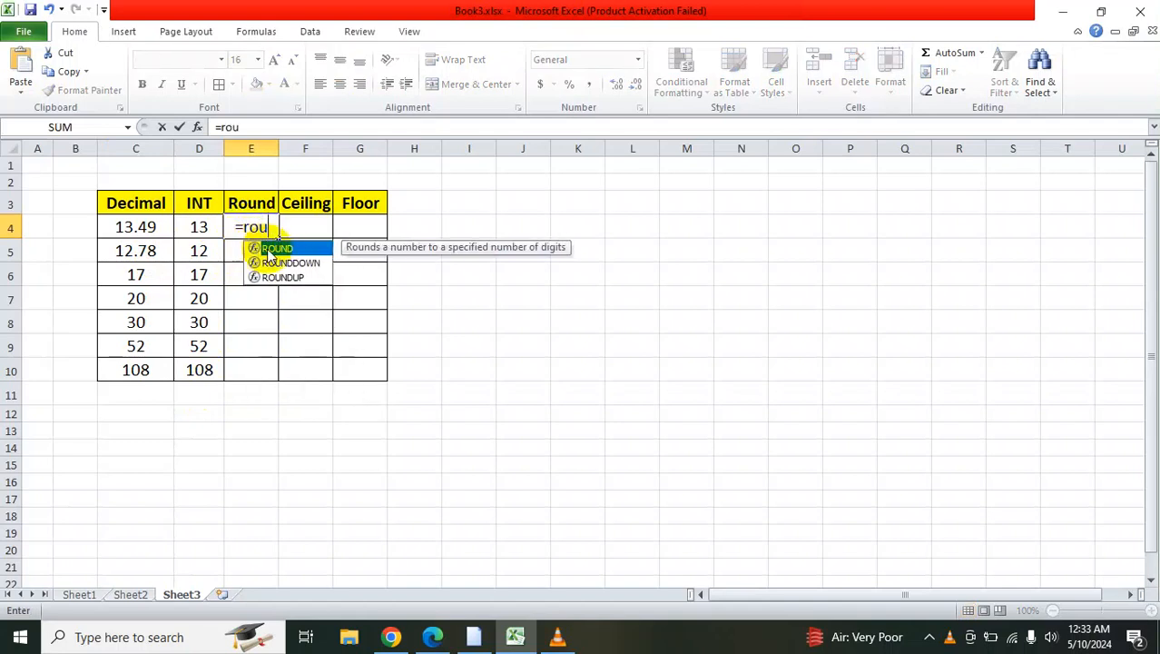
pyautogui.doubleClick(270, 249)
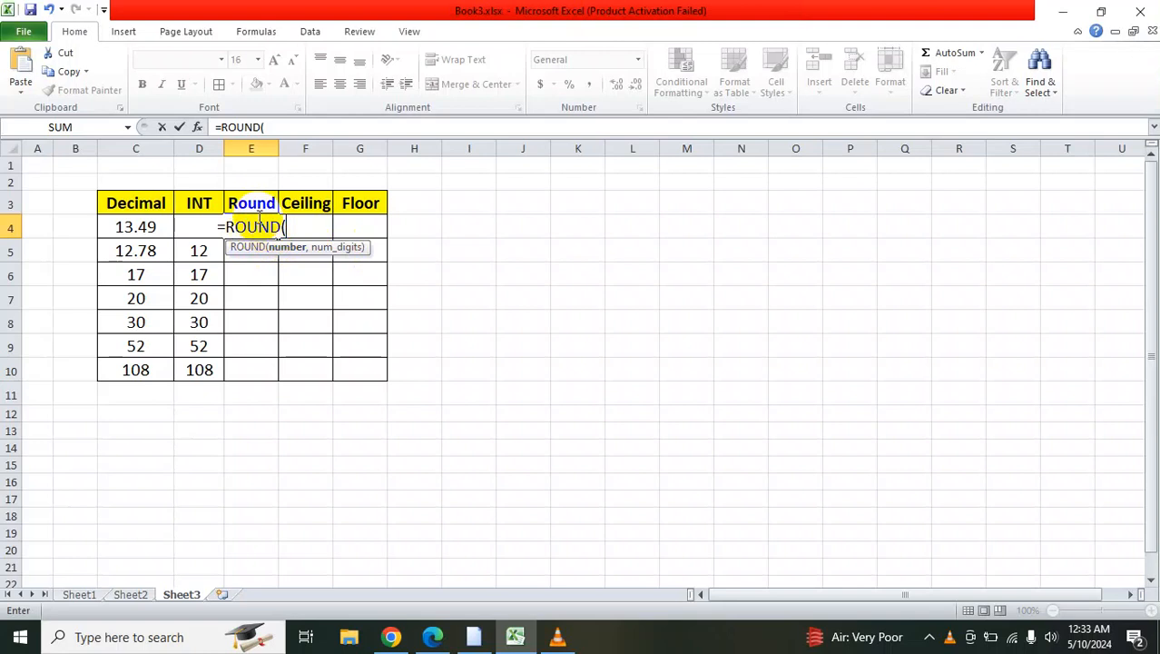
pyautogui.click(136, 225)
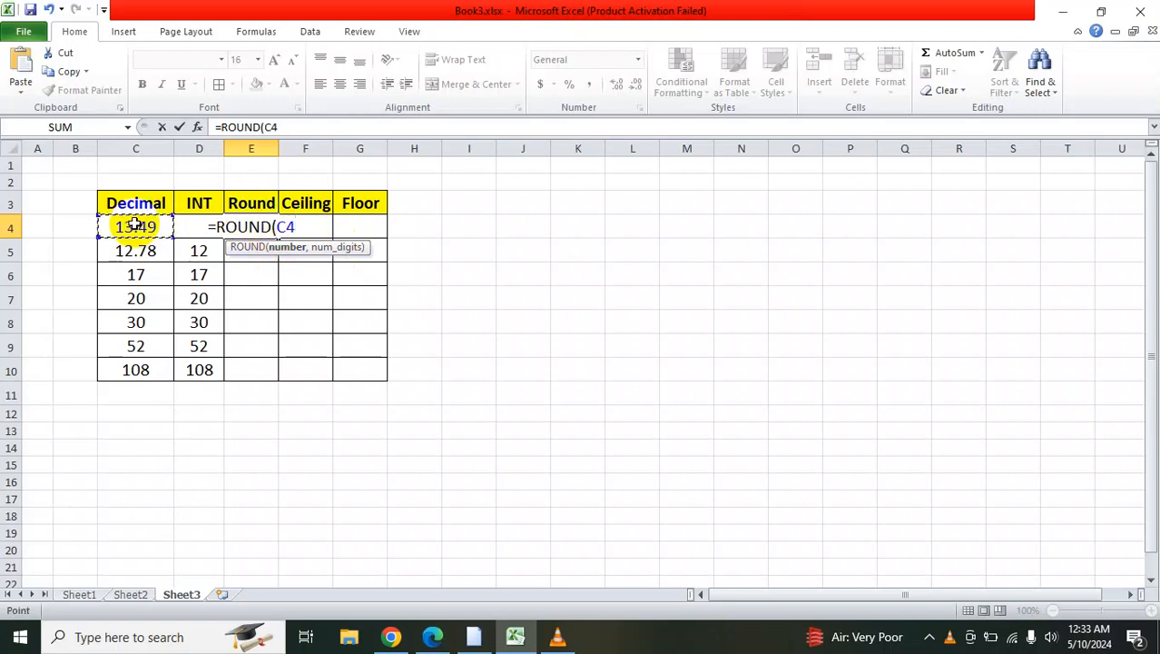
pyautogui.write(',')
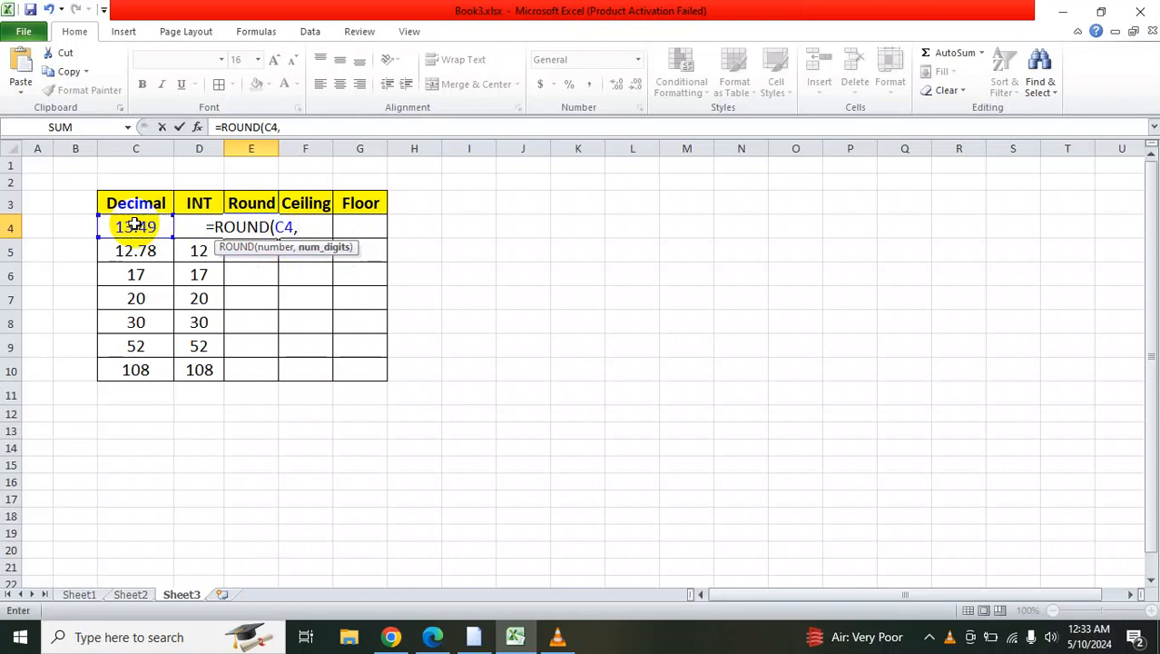
pyautogui.write('D40')
pyautogui.press('BackSpace')
pyautogui.press('BackSpace')
pyautogui.press('BackSpace')
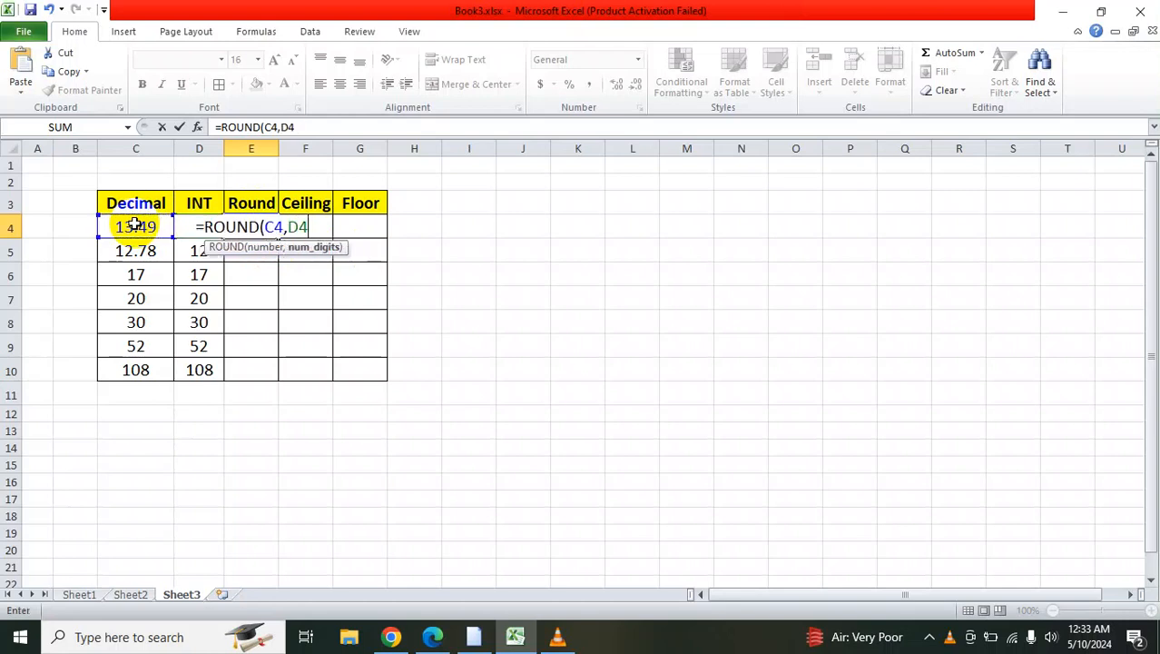
pyautogui.write('0')
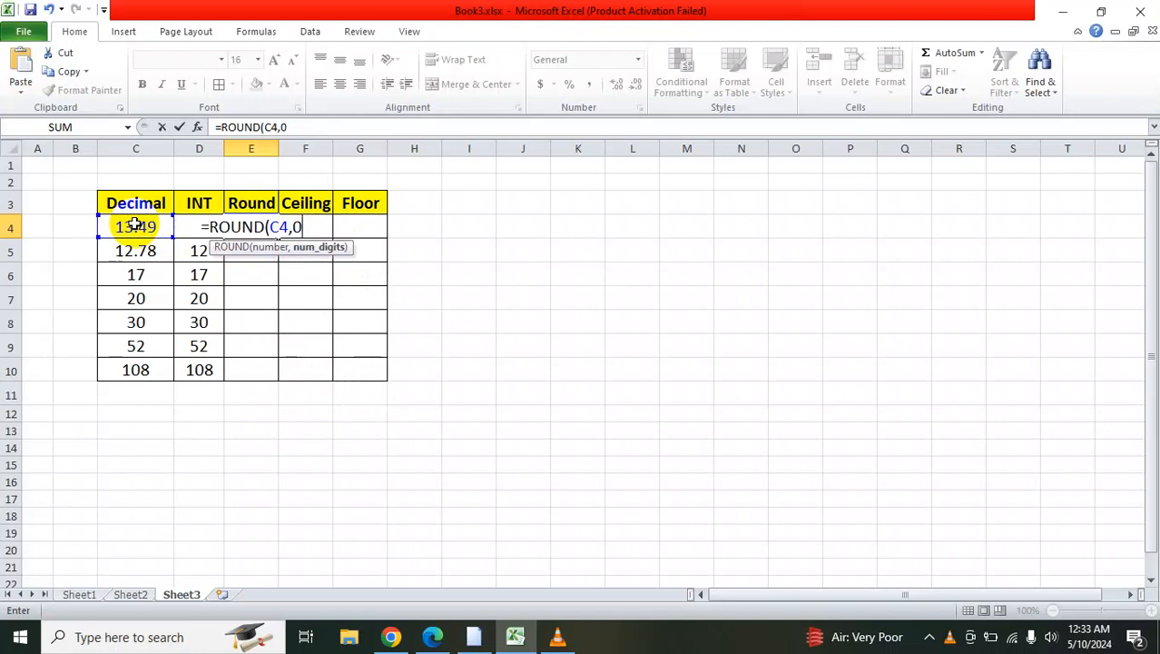
pyautogui.write(')')
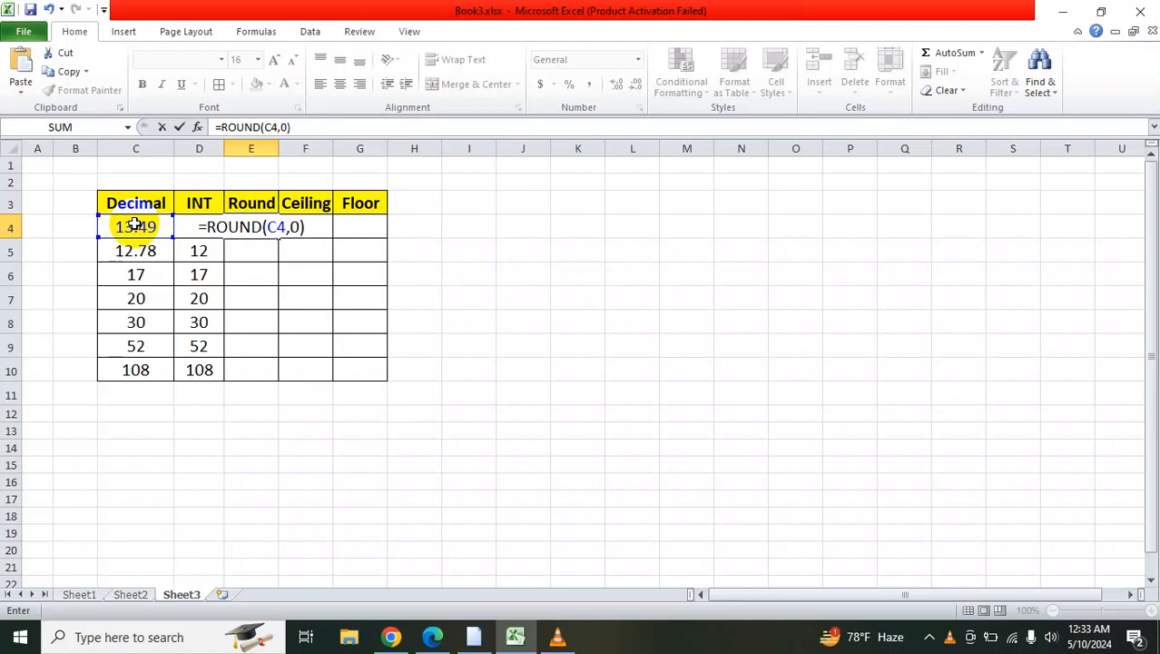
pyautogui.press('Return')
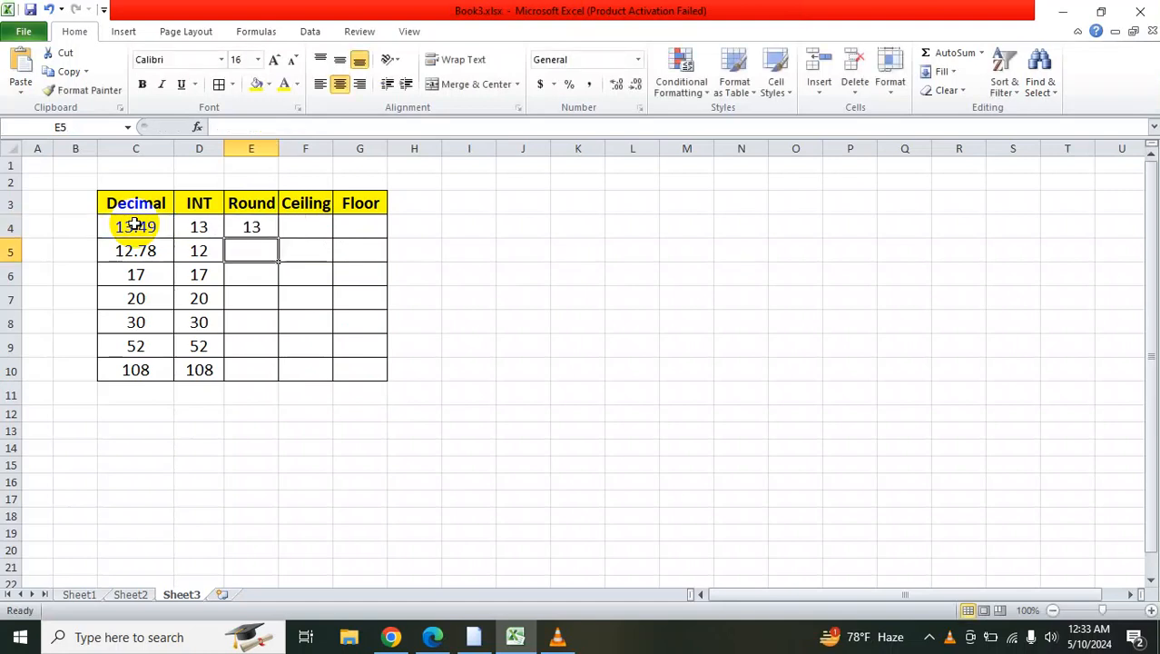
# Fill the ROUND formula from E4 down through E10 and check the results for the first two decimals.
pyautogui.click(257, 226)
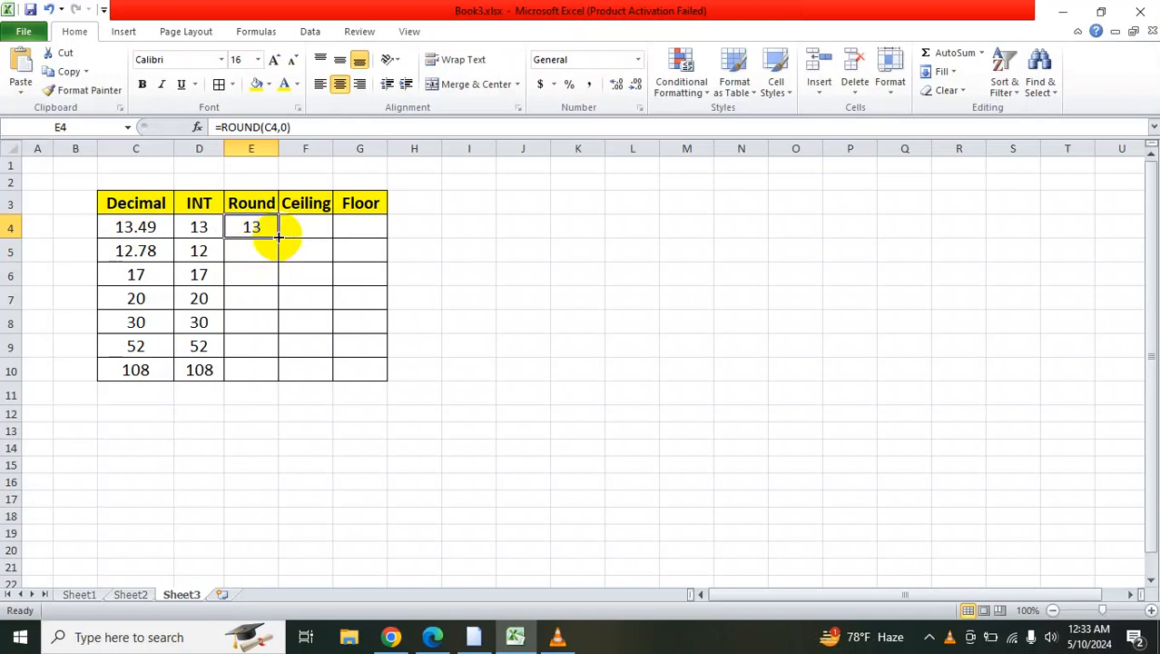
pyautogui.doubleClick(279, 237)
pyautogui.click(264, 263)
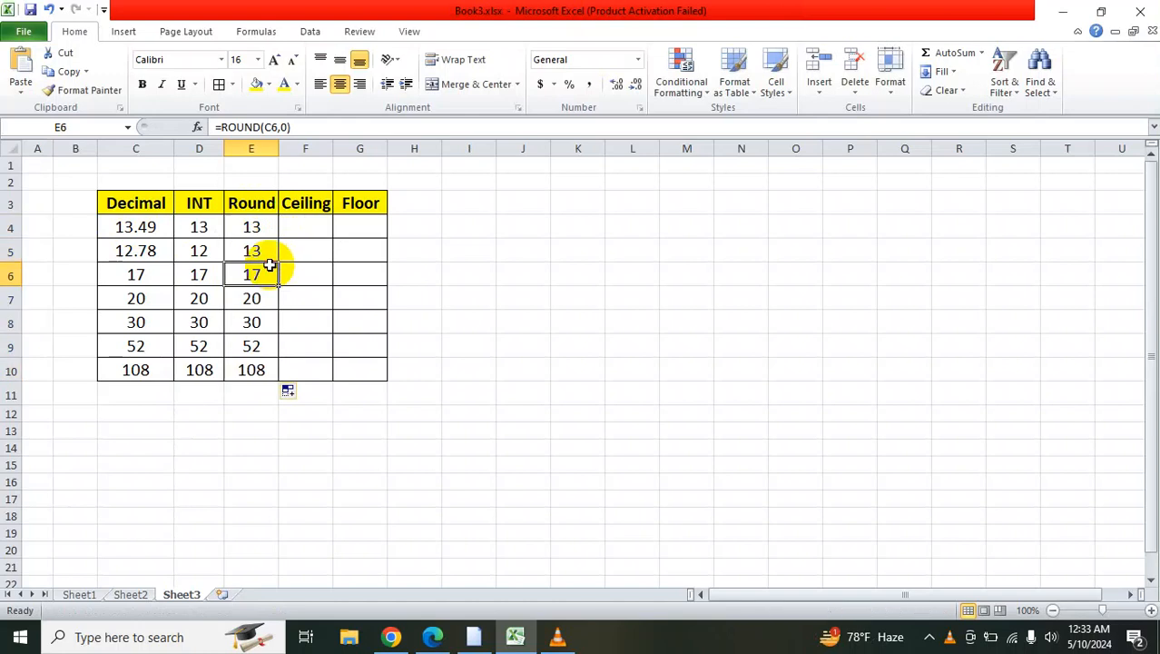
pyautogui.click(251, 228)
pyautogui.click(252, 247)
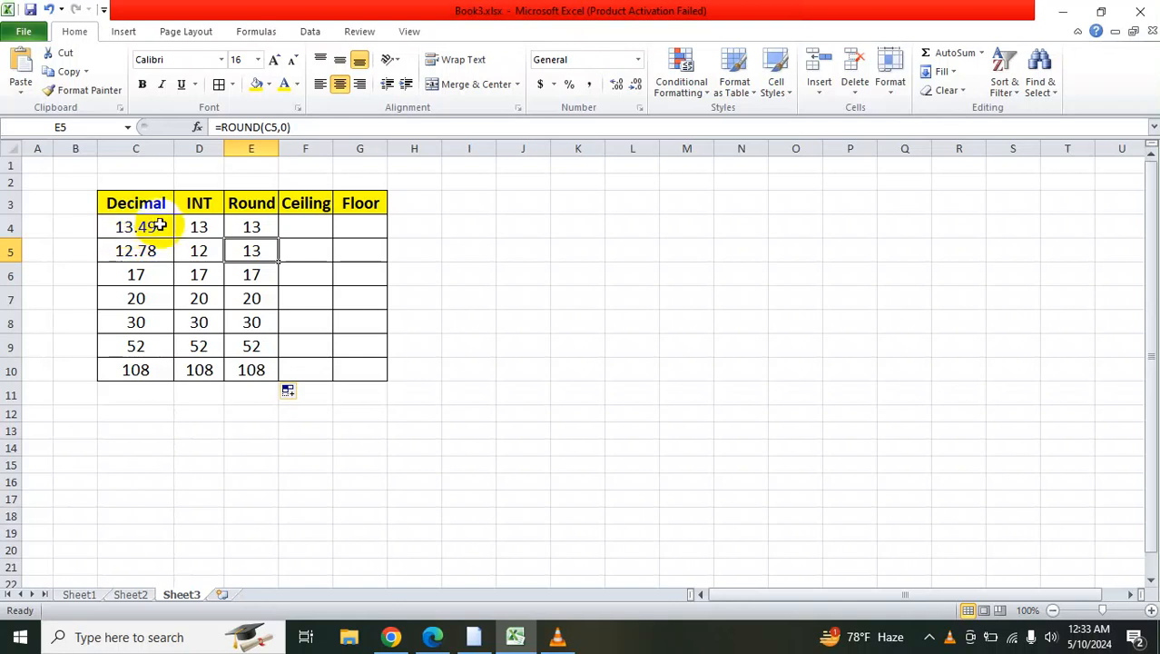
pyautogui.click(257, 228)
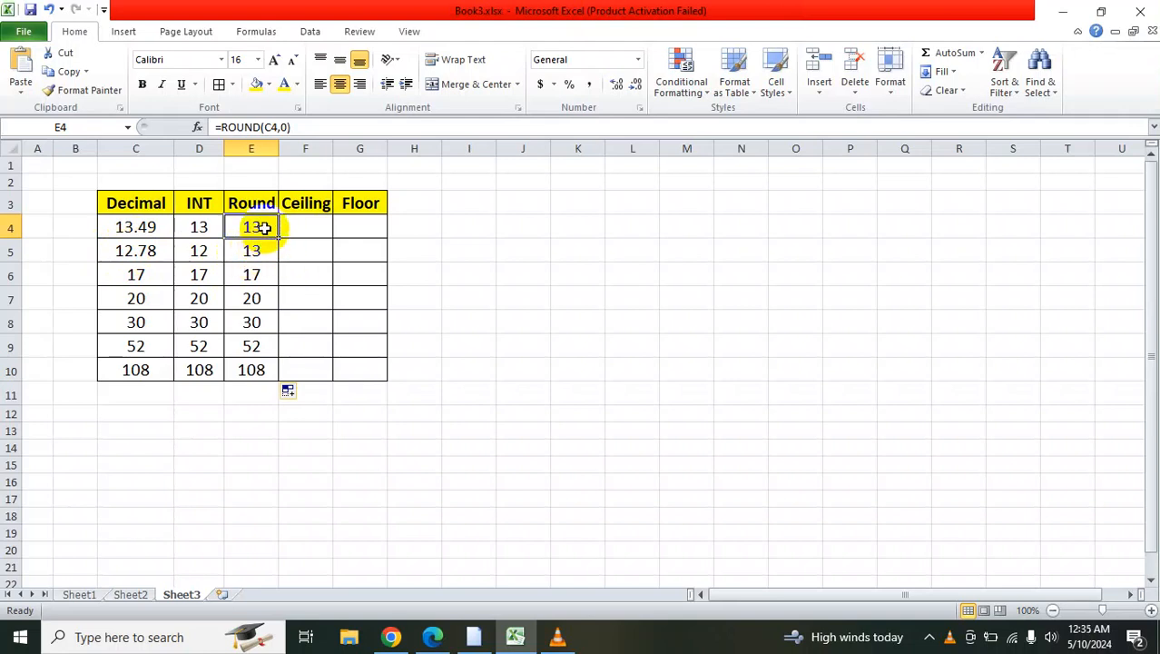
# Enter the formula =CEILING(C4,2) in cell F4 to round the first decimal up to a multiple of 2.
pyautogui.click(301, 230)
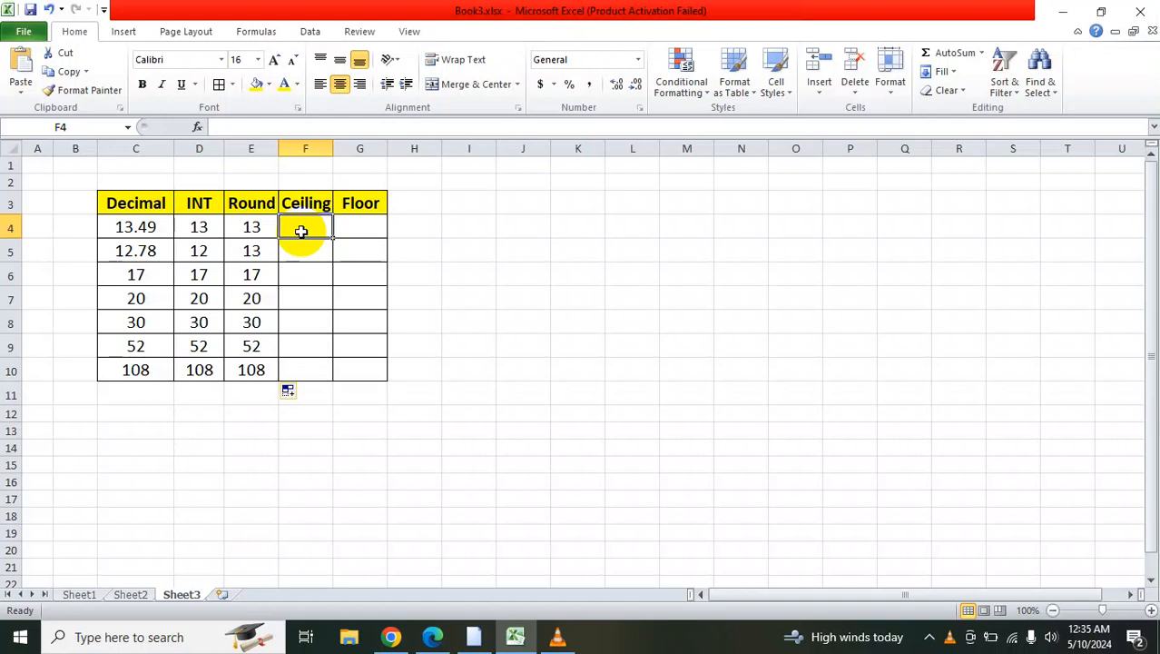
pyautogui.write('=ce')
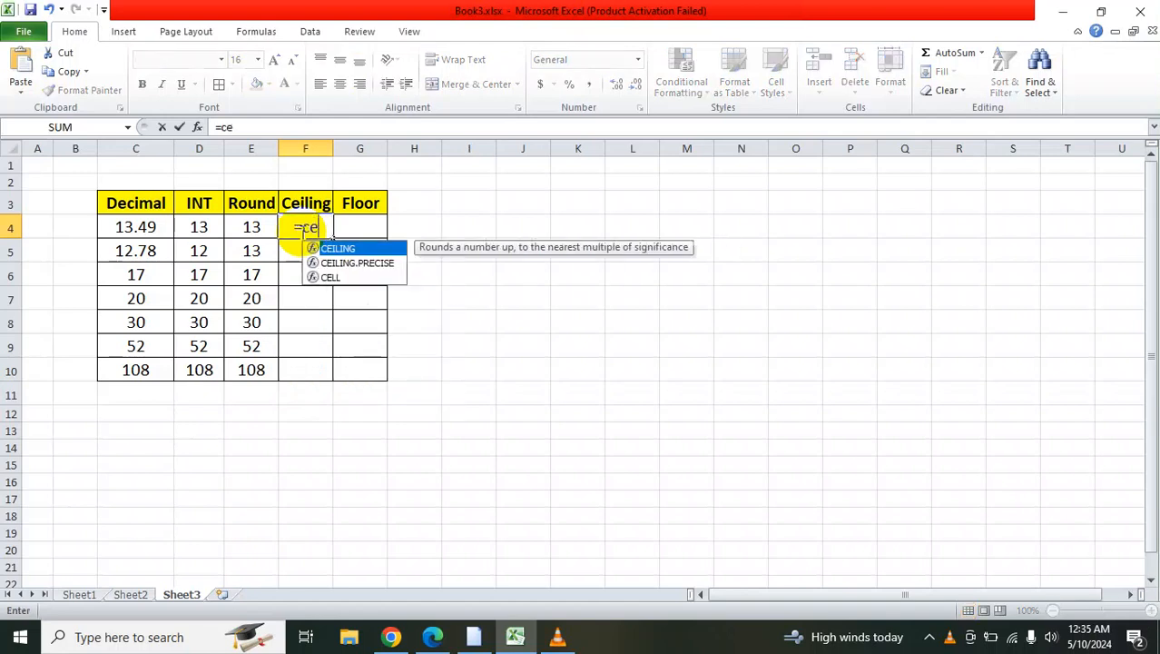
pyautogui.doubleClick(326, 249)
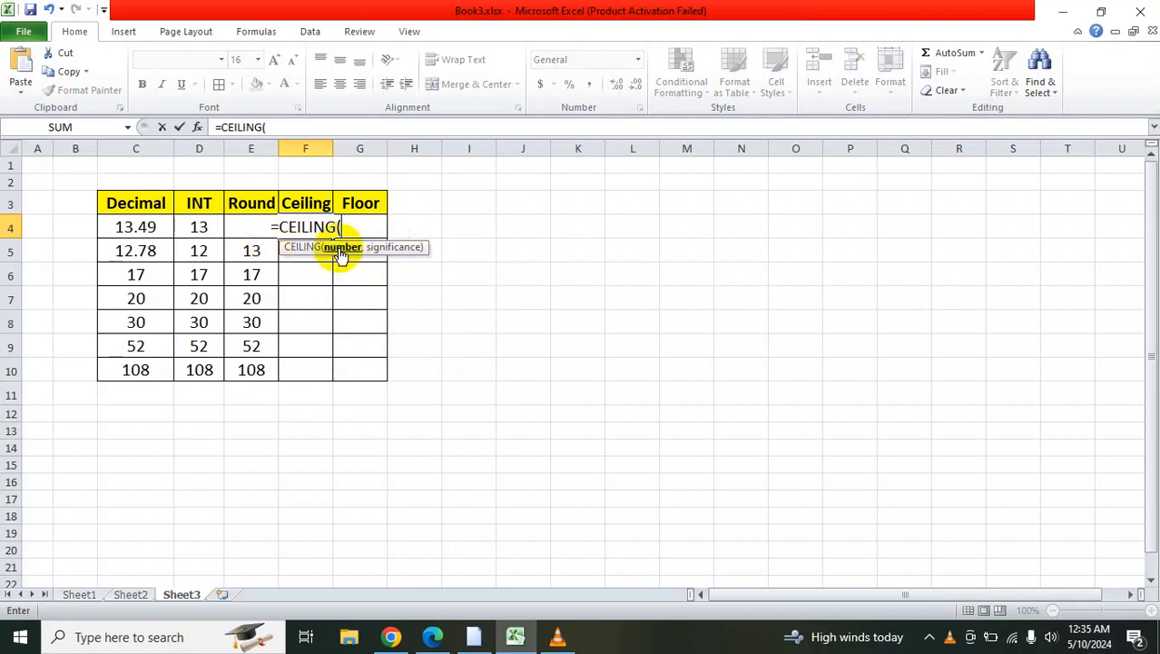
pyautogui.click(137, 228)
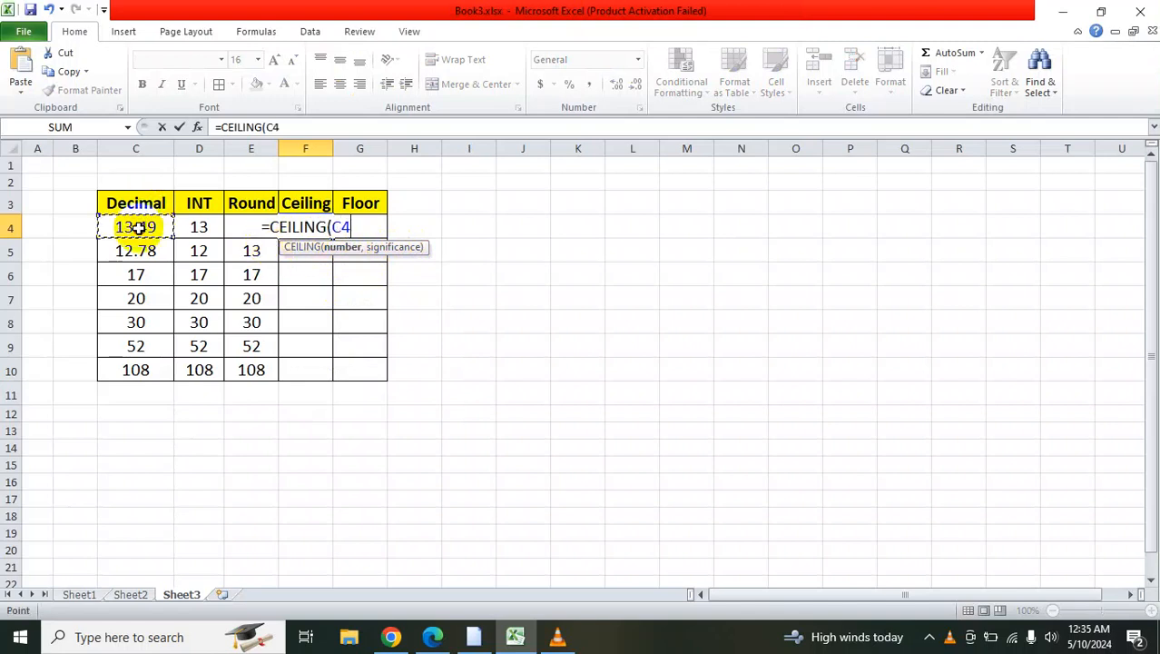
pyautogui.write(',')
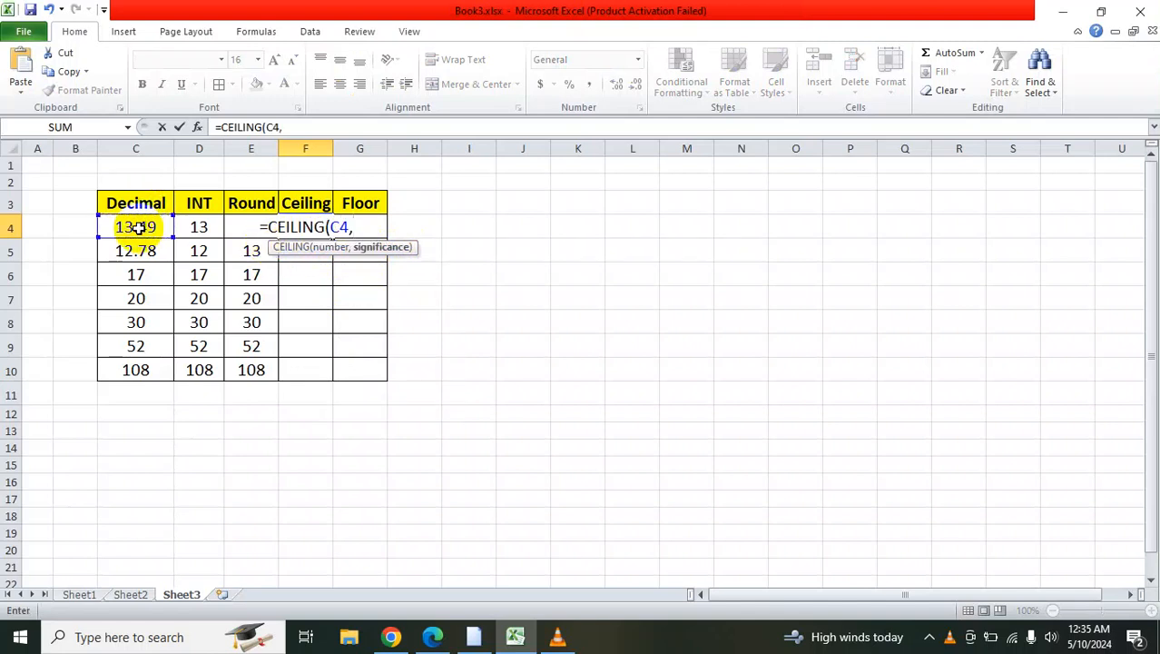
pyautogui.write('2)')
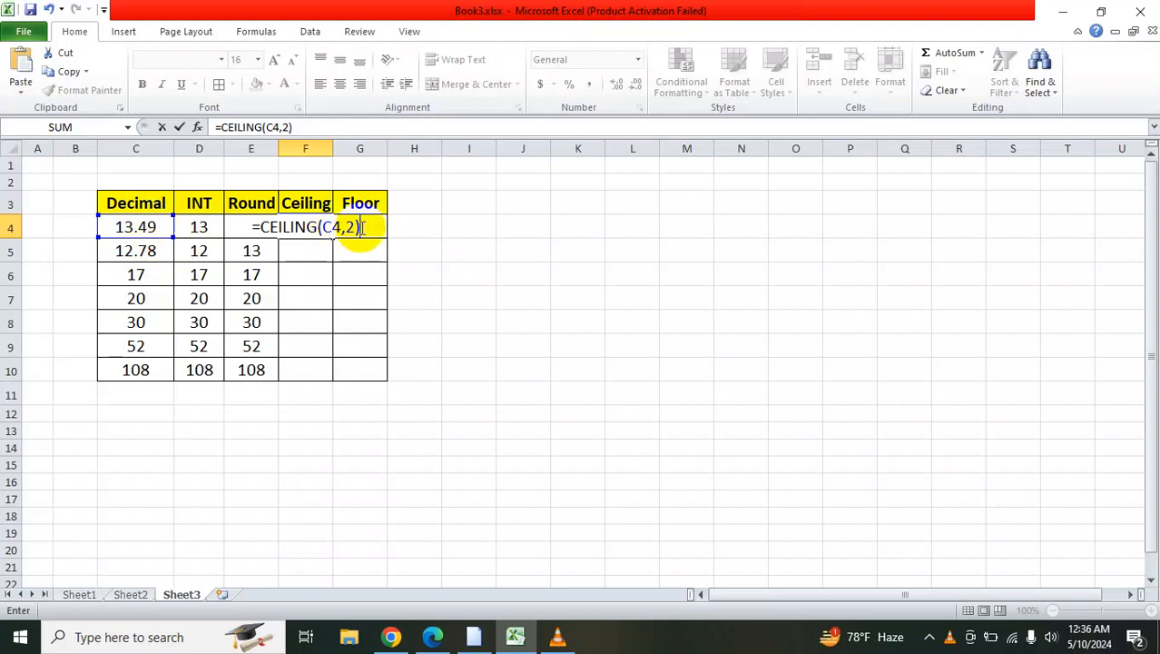
pyautogui.press('Return')
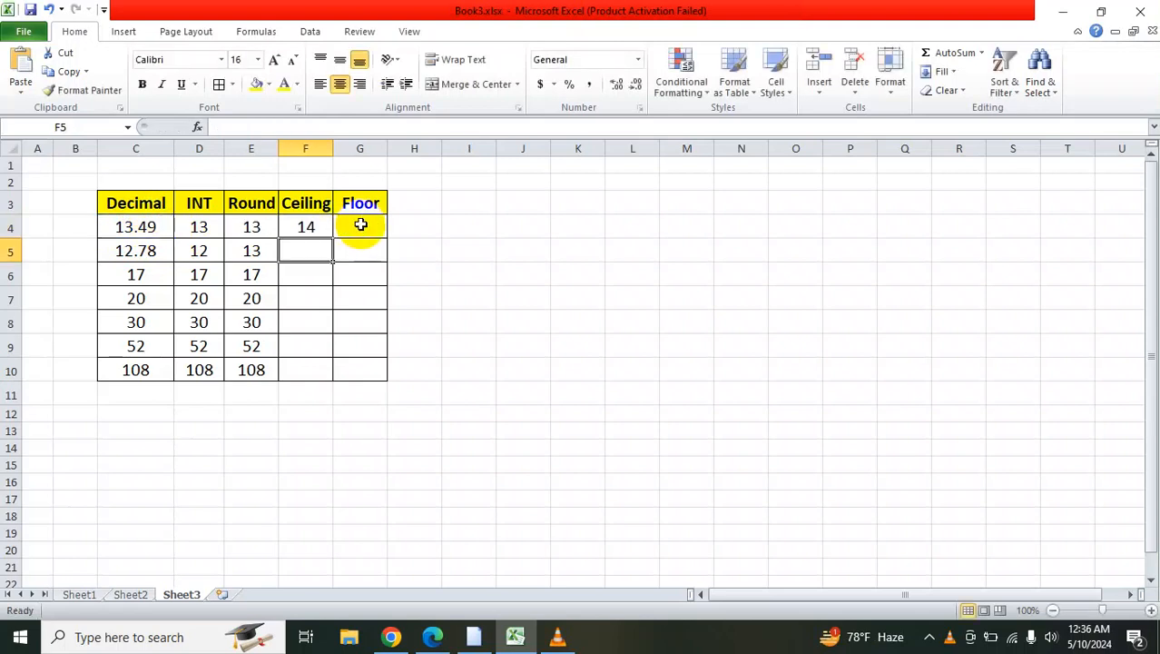
# Fill the CEILING formula from F4 down through F10 and check the result in F5.
pyautogui.click(308, 226)
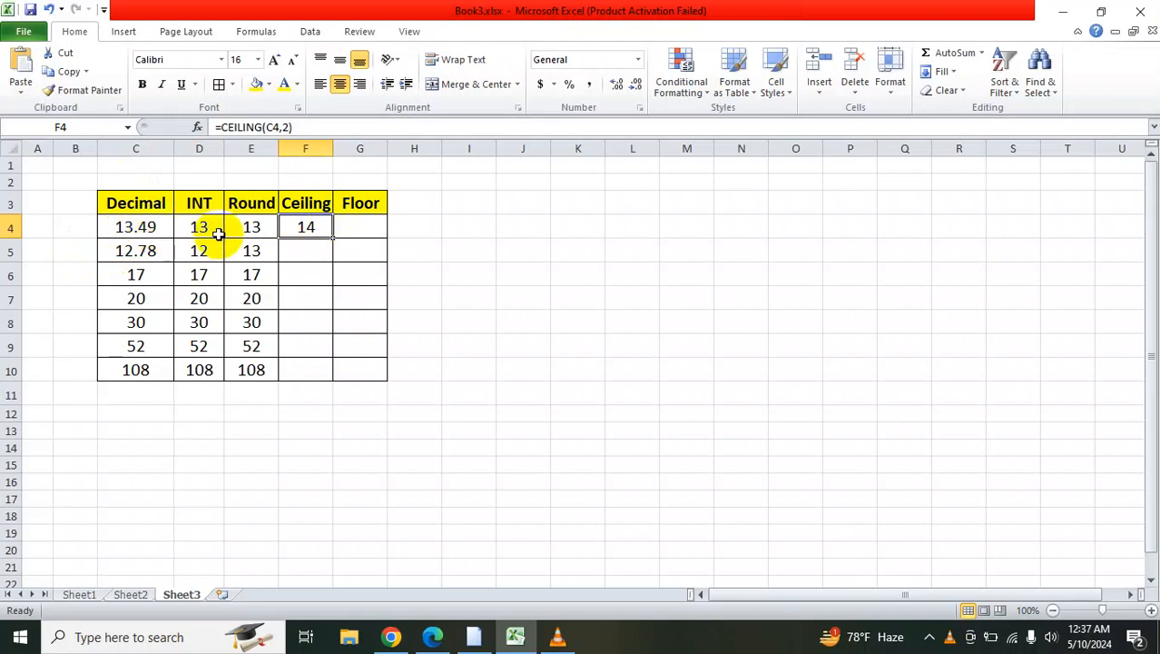
pyautogui.doubleClick(333, 238)
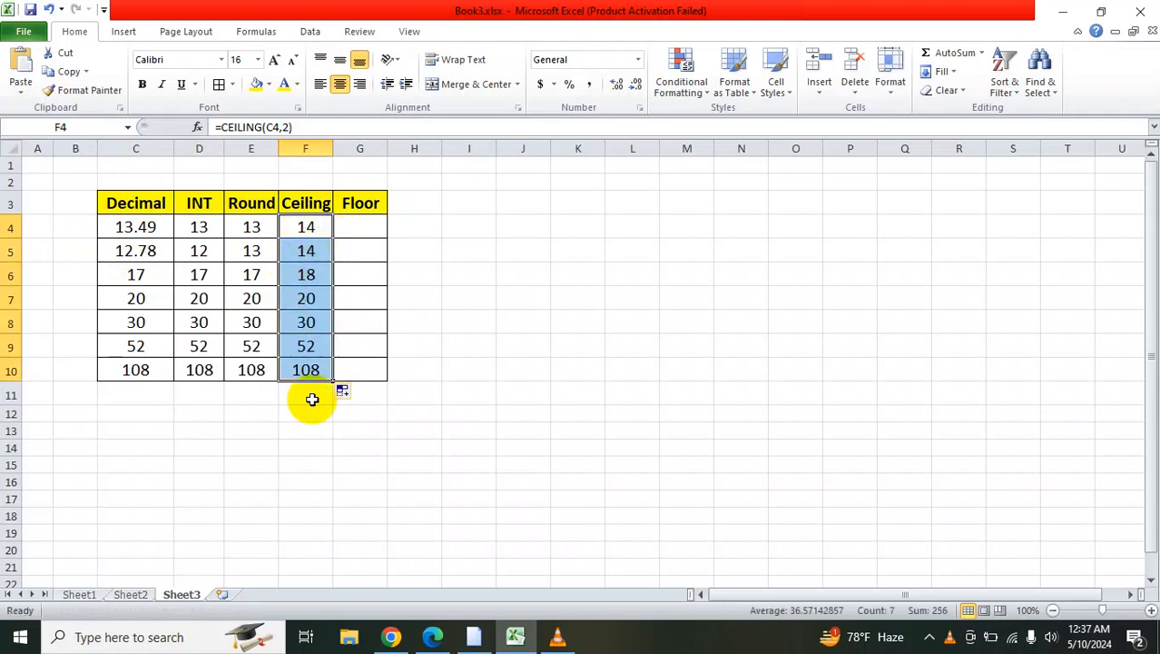
pyautogui.click(306, 250)
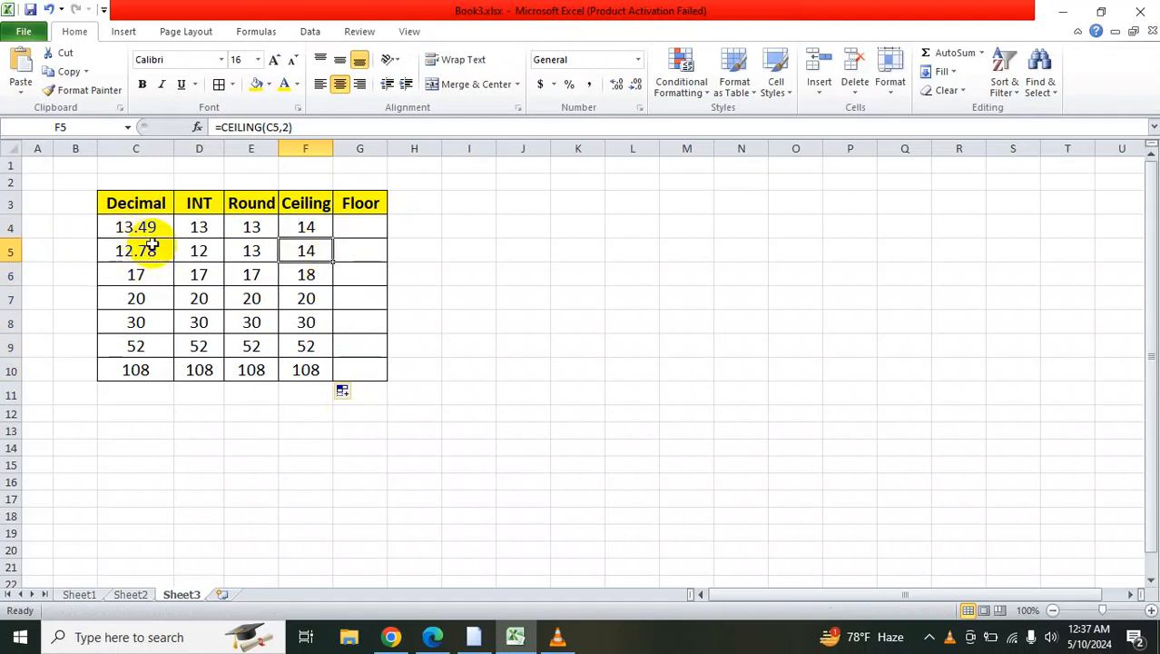
# Inspect the CEILING formulas in F4 and F5 and compare the result in F4 with the decimal in C4.
pyautogui.doubleClick(306, 227)
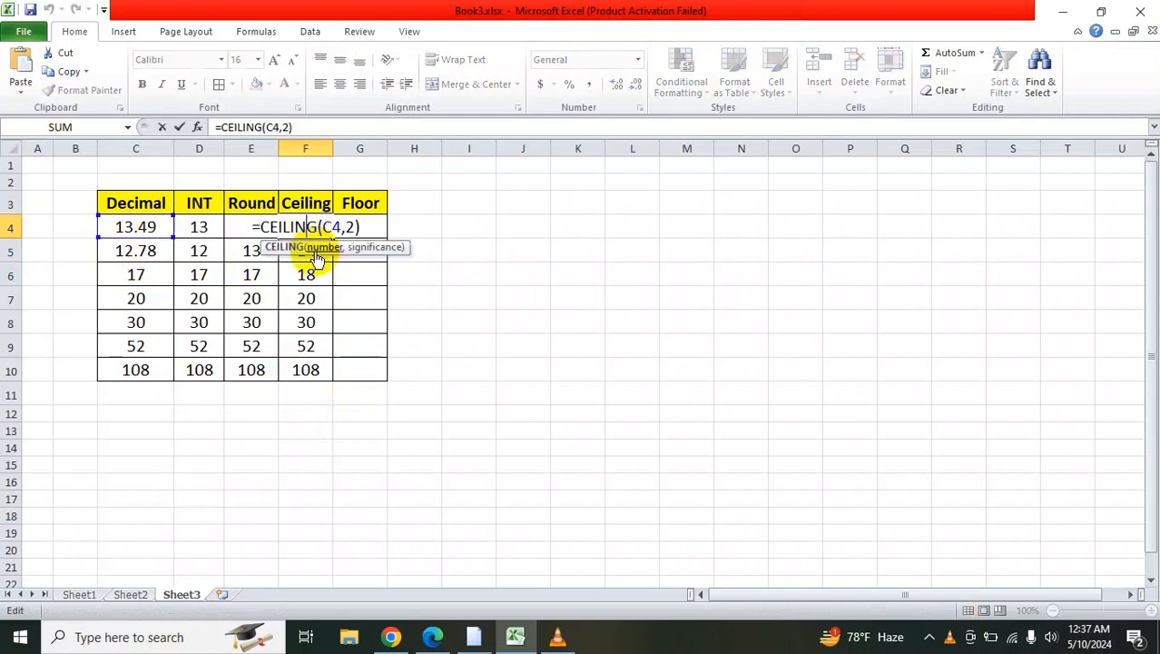
pyautogui.click(334, 283)
pyautogui.doubleClick(307, 252)
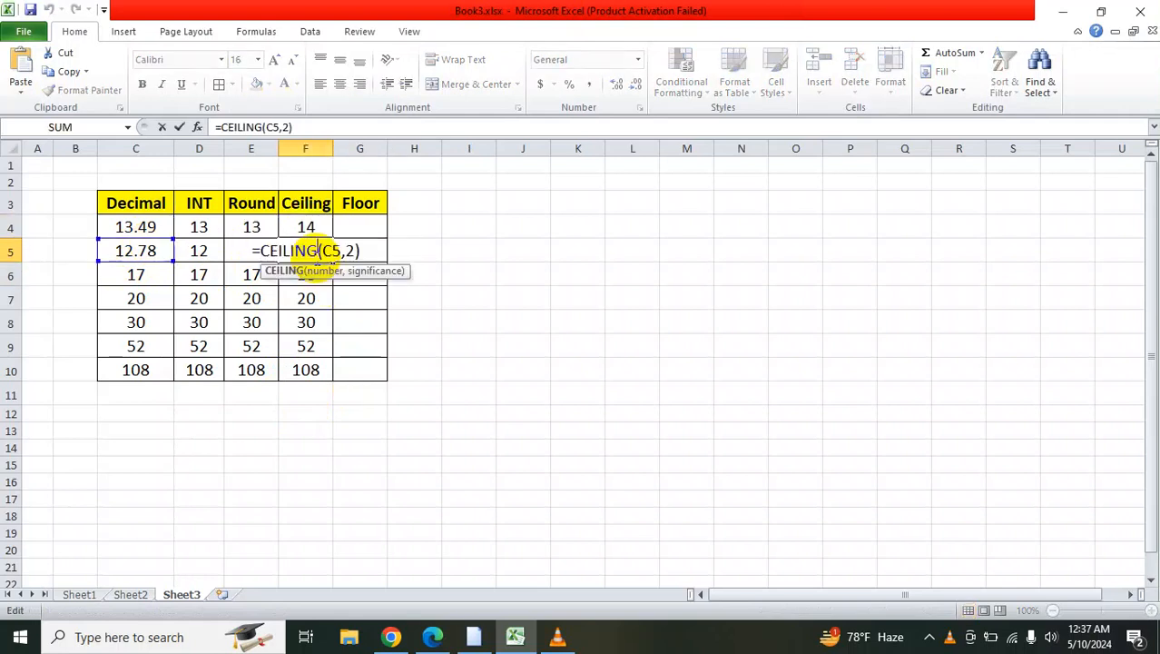
pyautogui.click(306, 295)
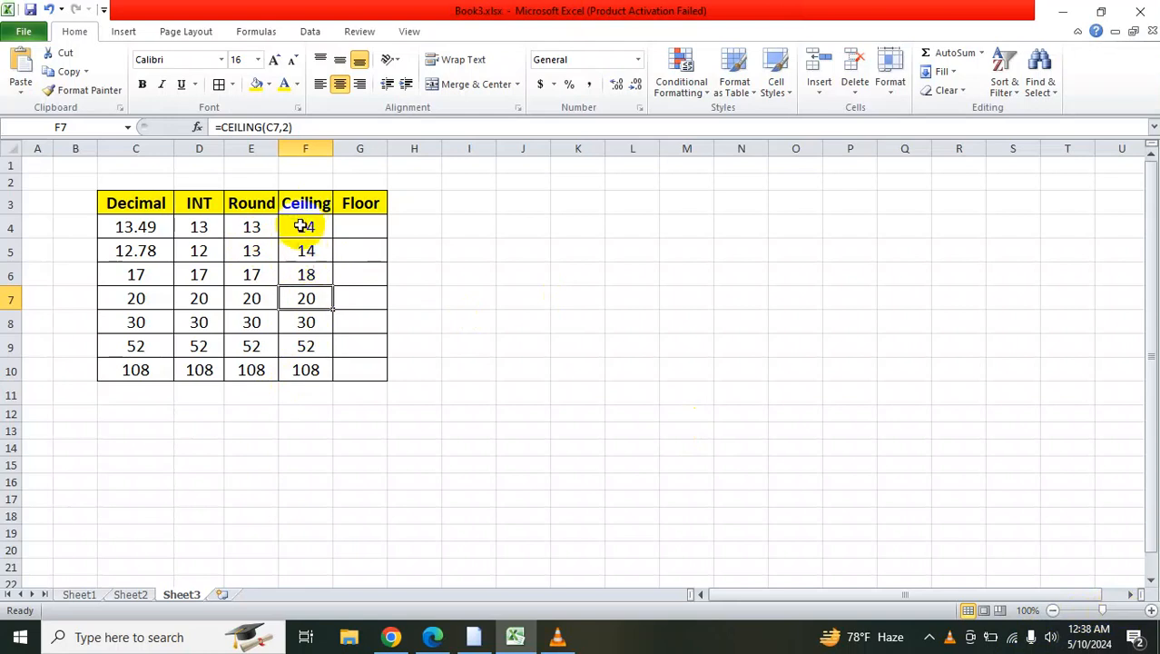
pyautogui.click(130, 233)
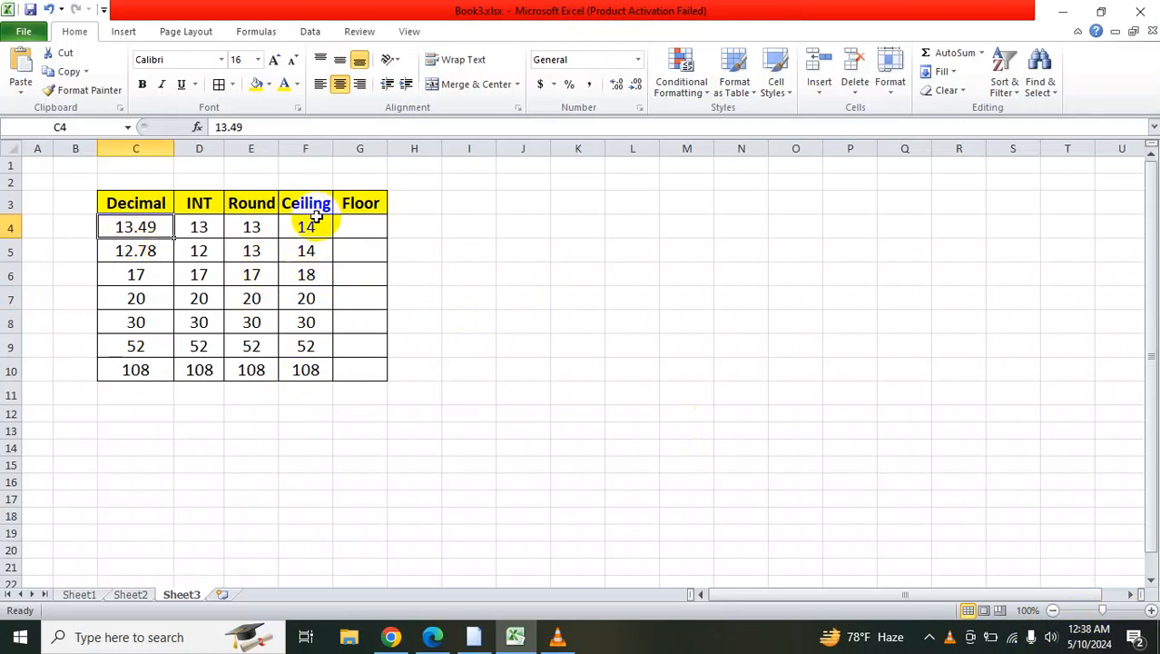
# Enter the formula =FLOOR(C4,2) in cell G4 to round the first decimal down to a multiple of 2.
pyautogui.click(346, 232)
pyautogui.write('=')
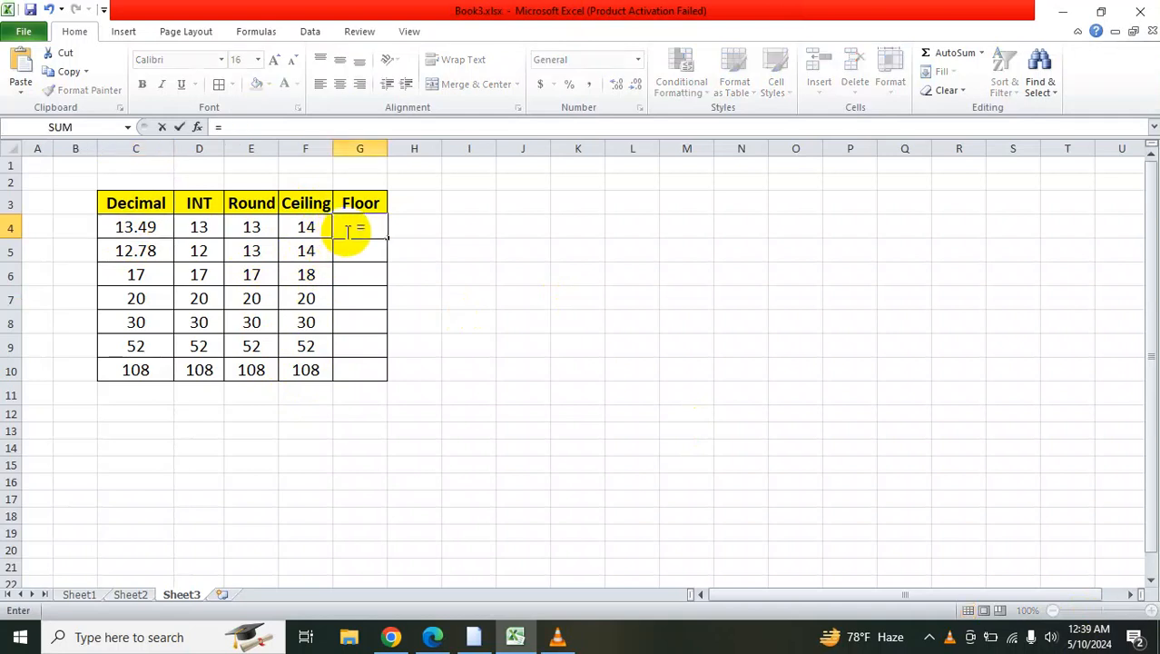
pyautogui.write('fl')
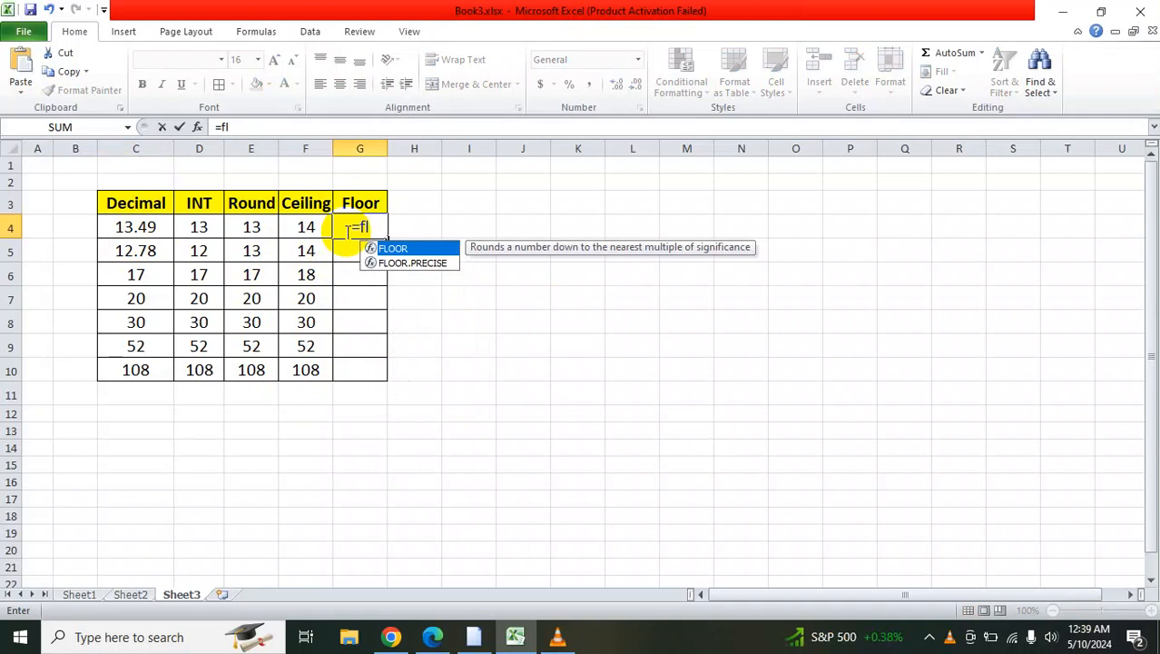
pyautogui.doubleClick(439, 247)
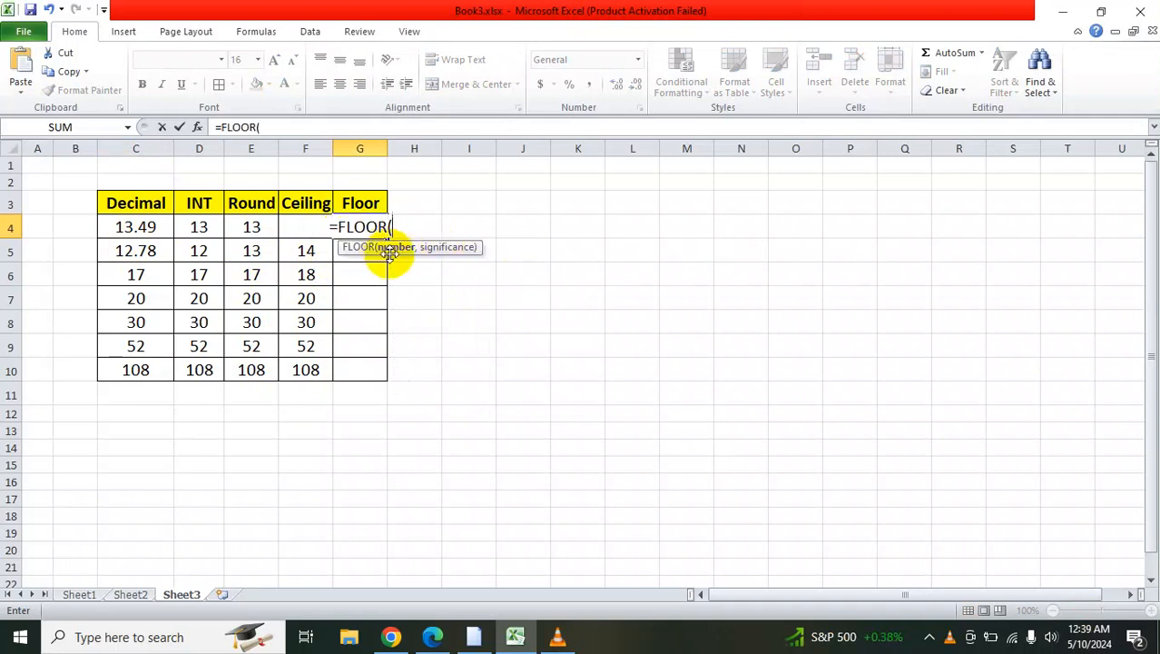
pyautogui.click(154, 227)
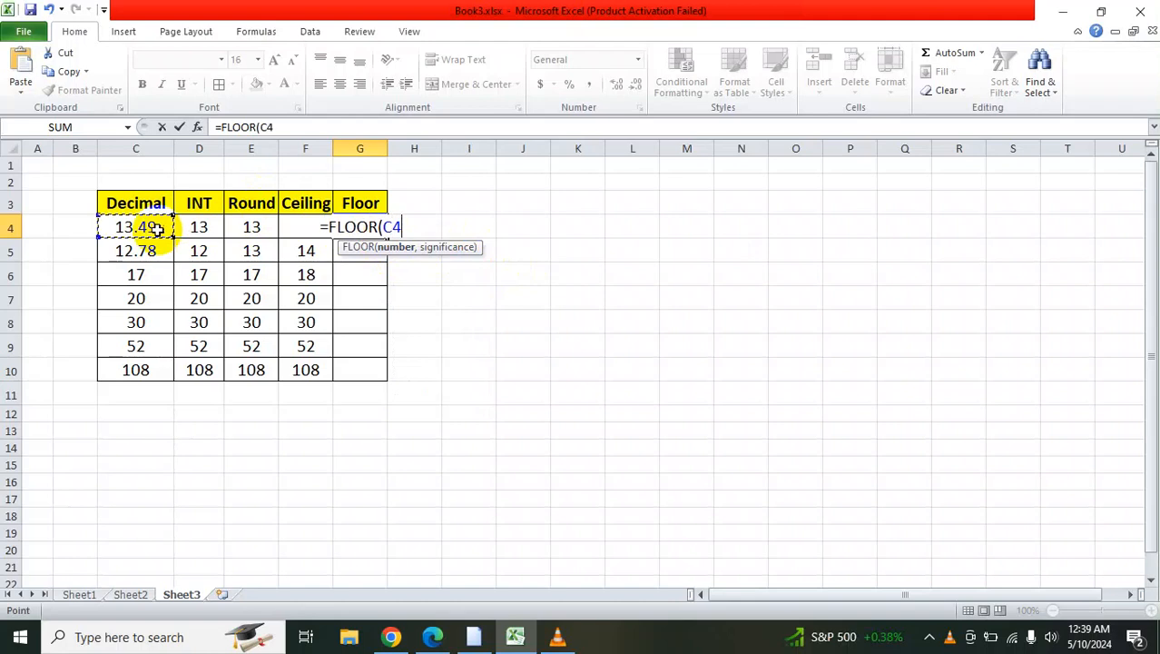
pyautogui.write(',')
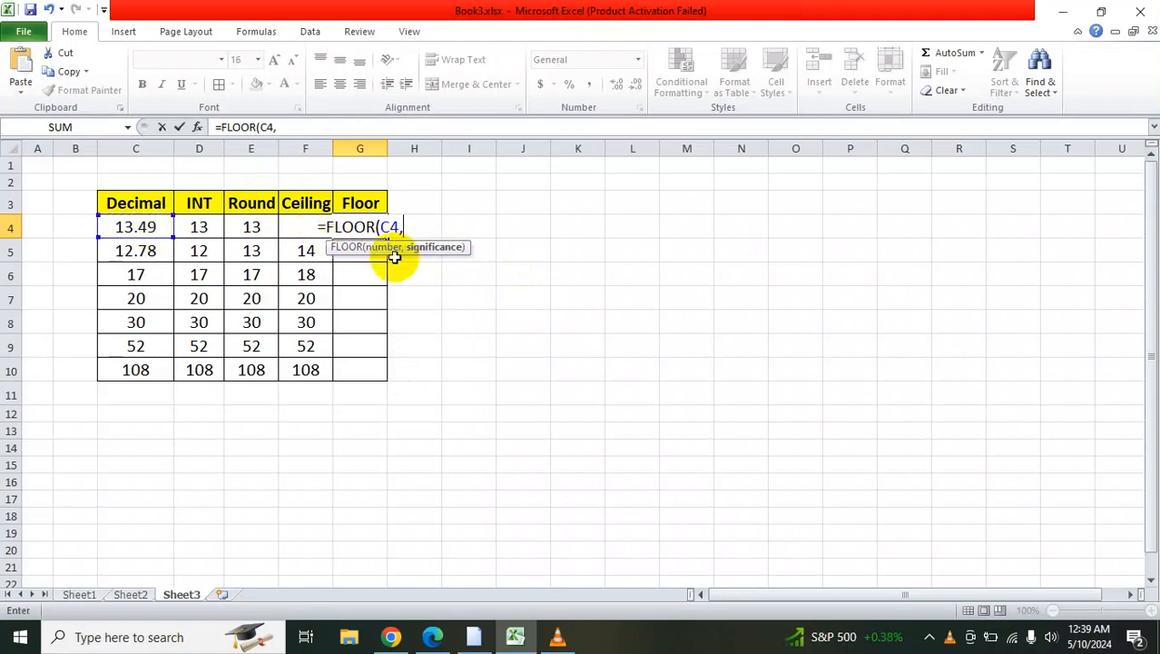
pyautogui.write('2)')
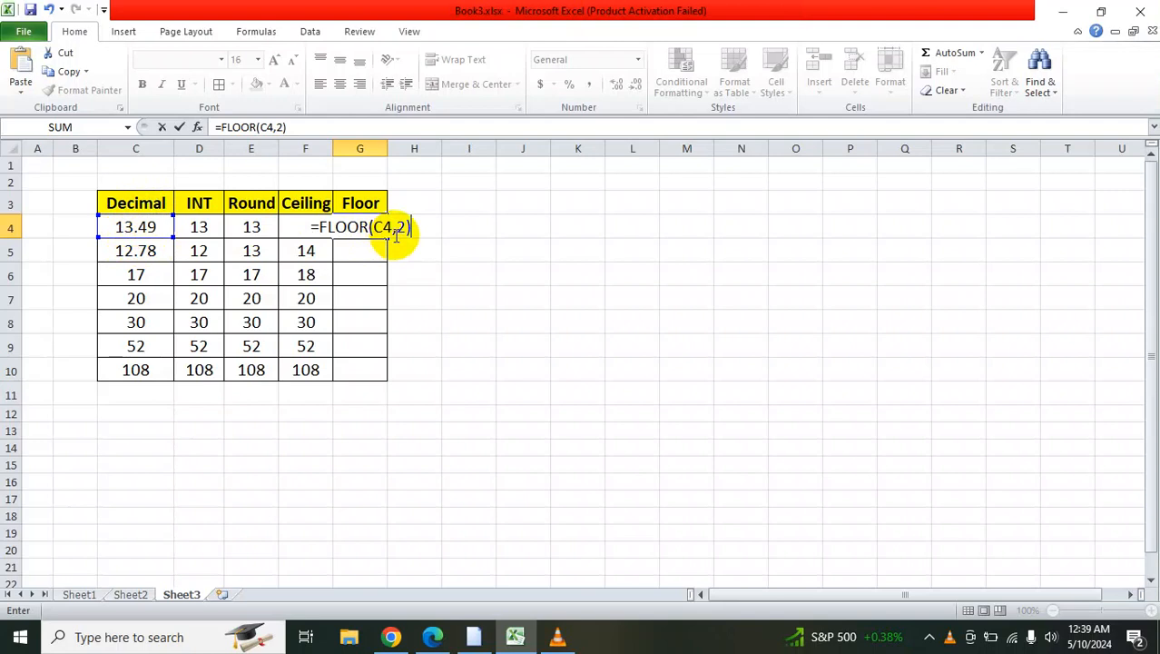
pyautogui.press('Return')
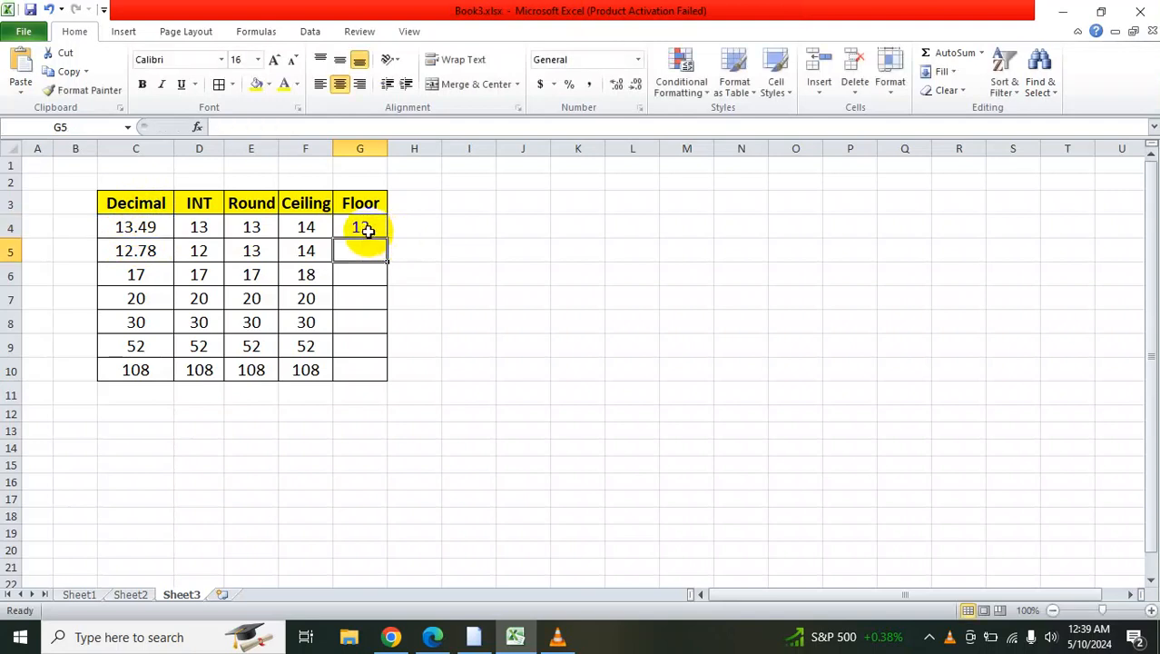
# Fill the FLOOR formula from G4 down through G10 and compare the result in G6 with the value in C6.
pyautogui.click(368, 228)
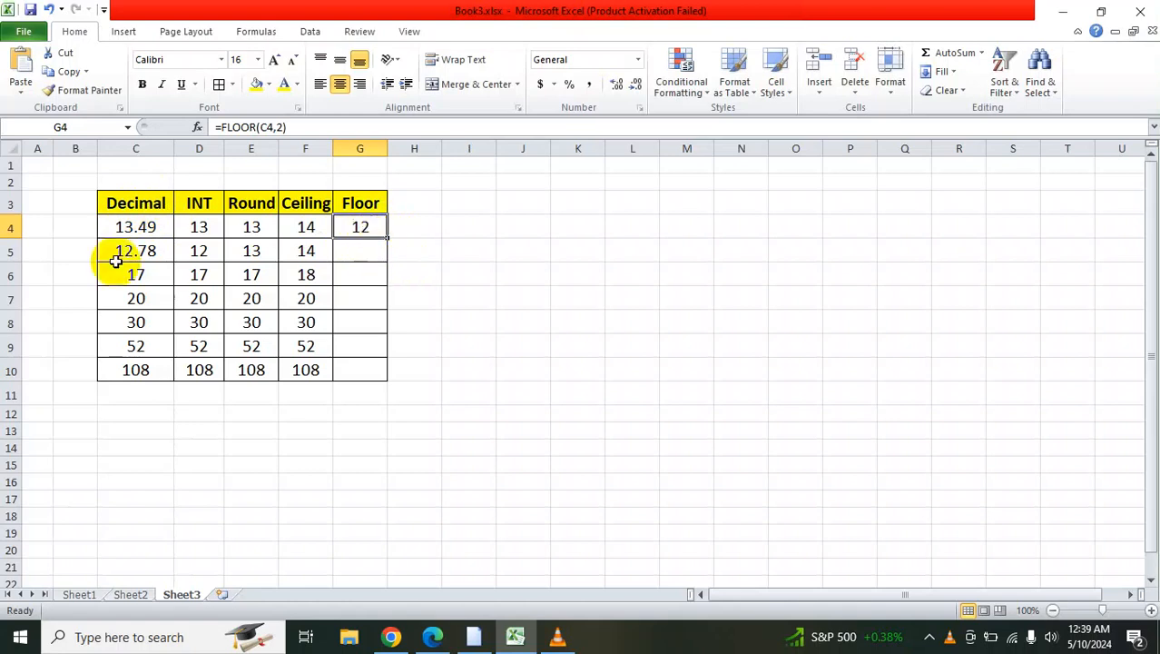
pyautogui.doubleClick(387, 236)
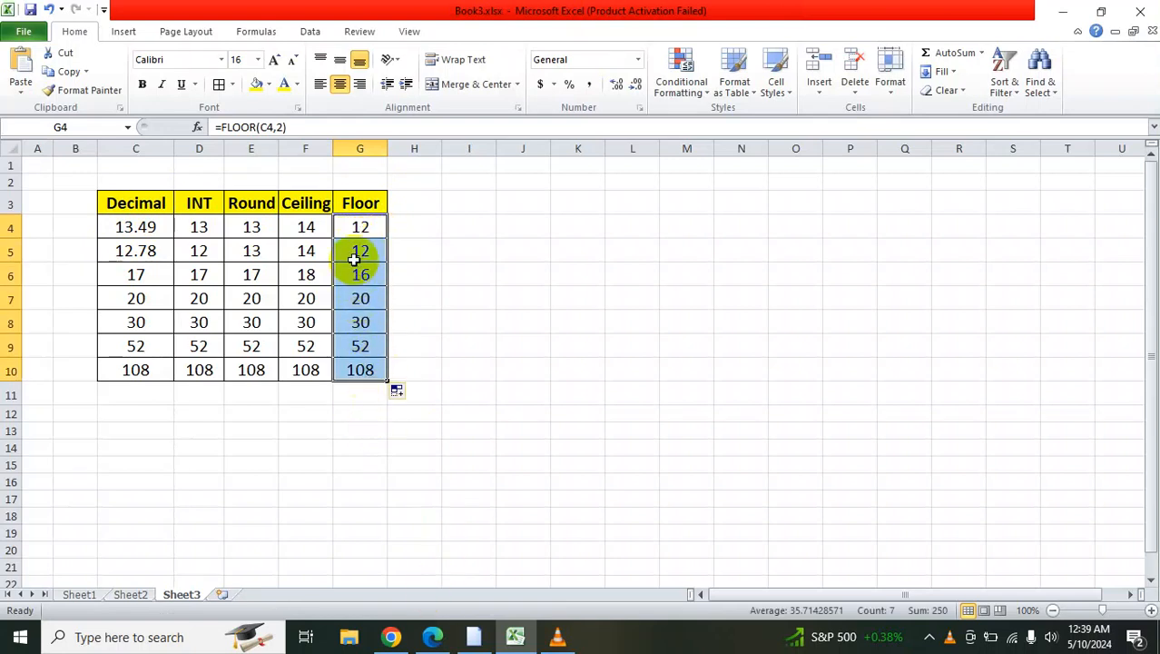
pyautogui.click(145, 274)
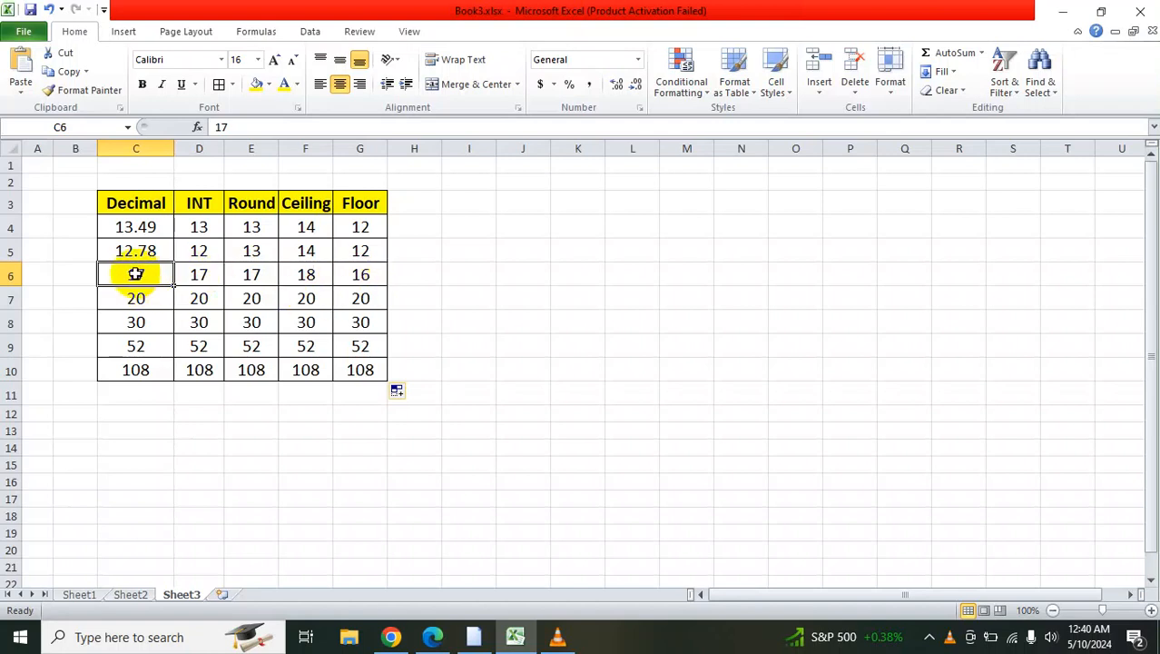
pyautogui.click(359, 272)
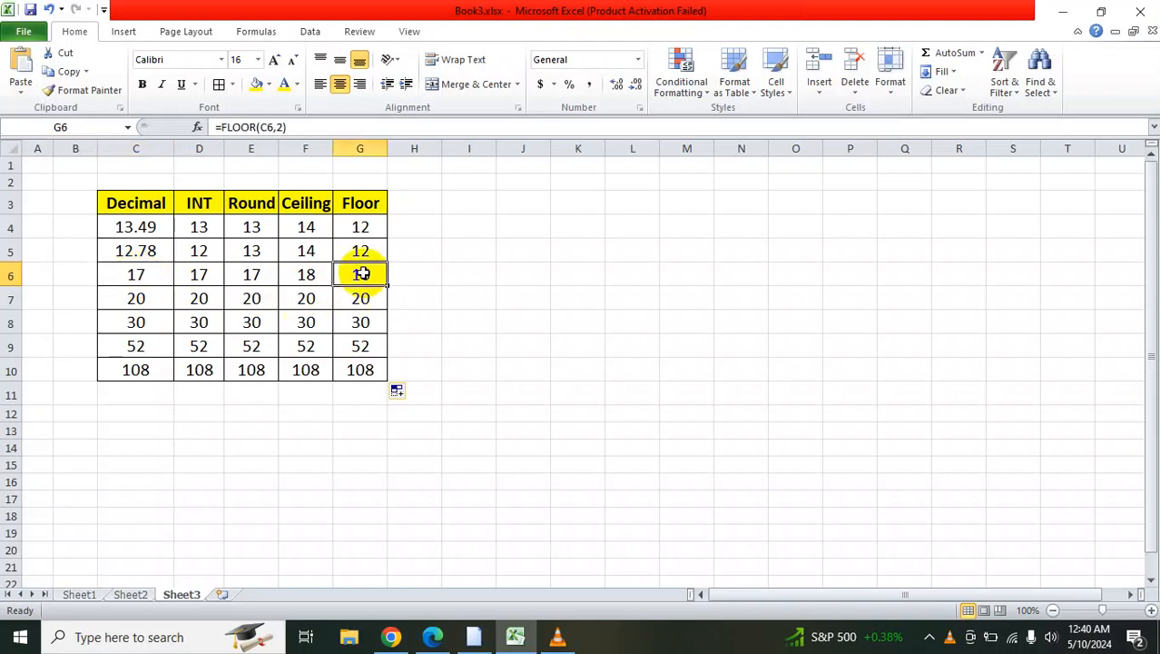
pyautogui.click(164, 269)
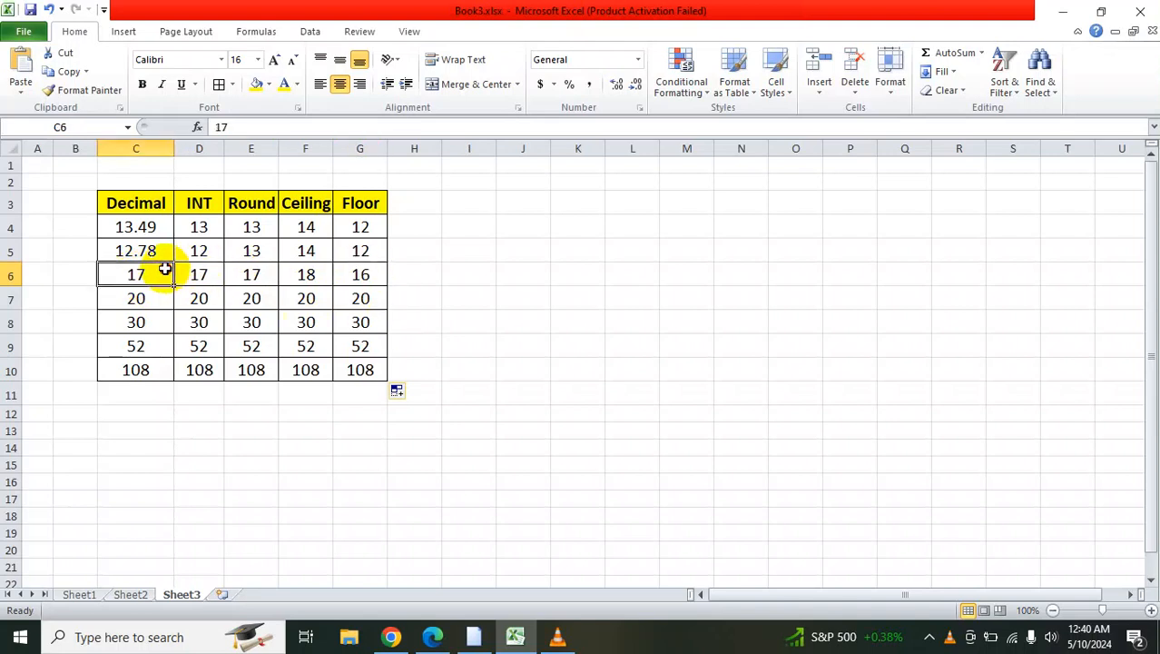
pyautogui.click(358, 278)
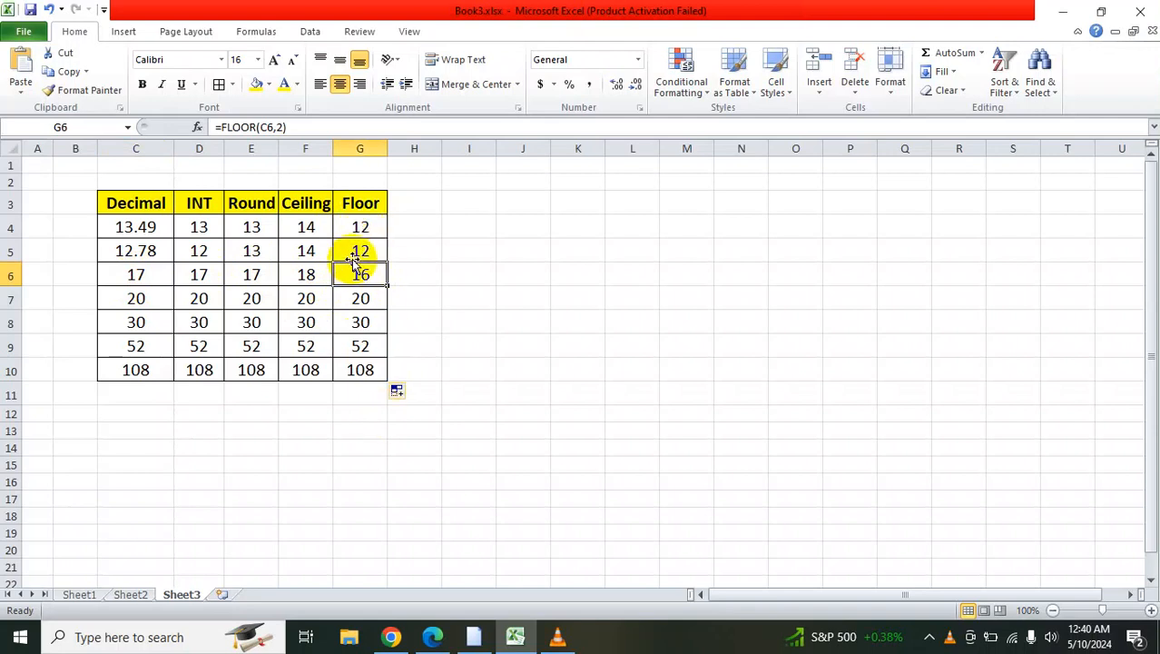
pyautogui.click(397, 271)
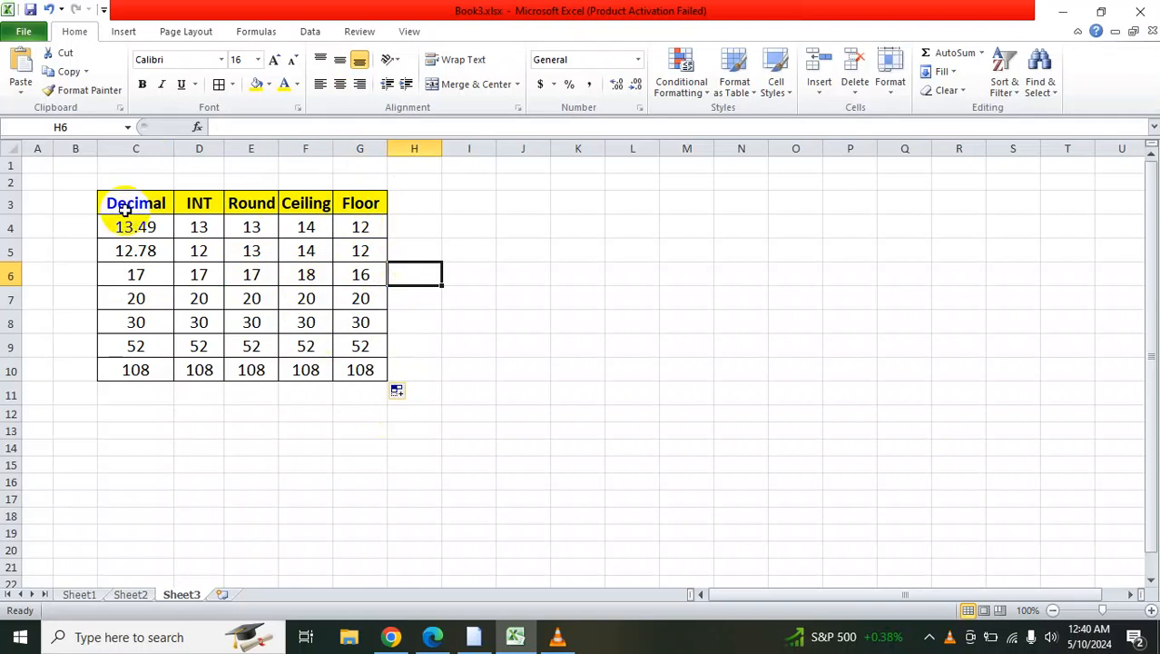
pyautogui.click(1056, 614)
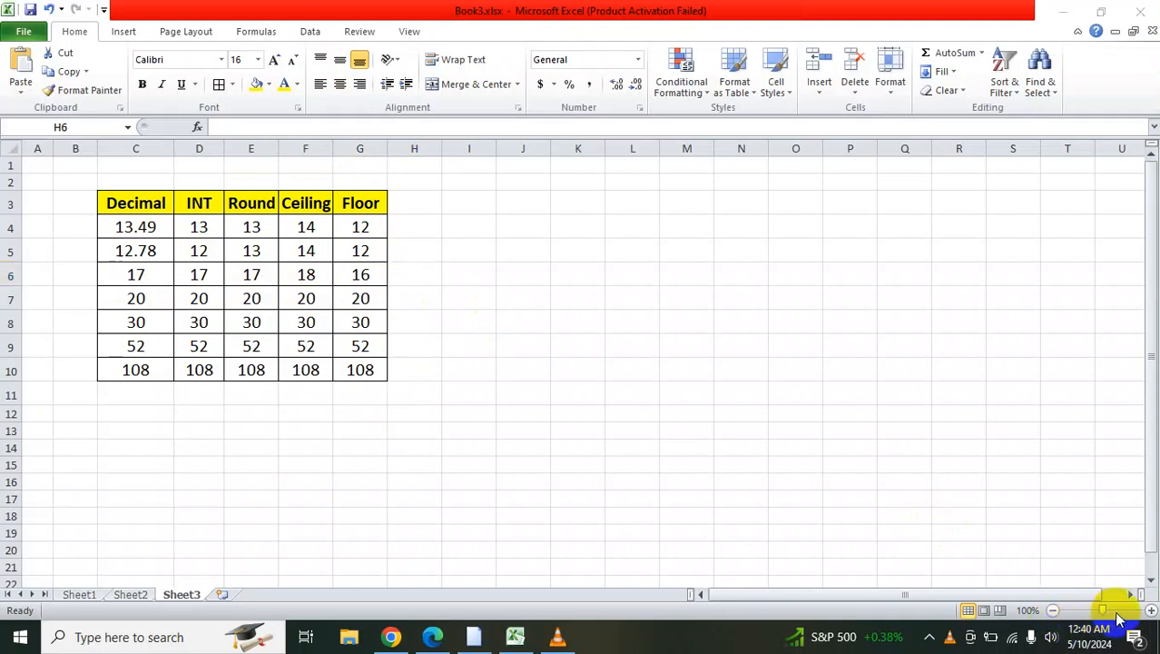